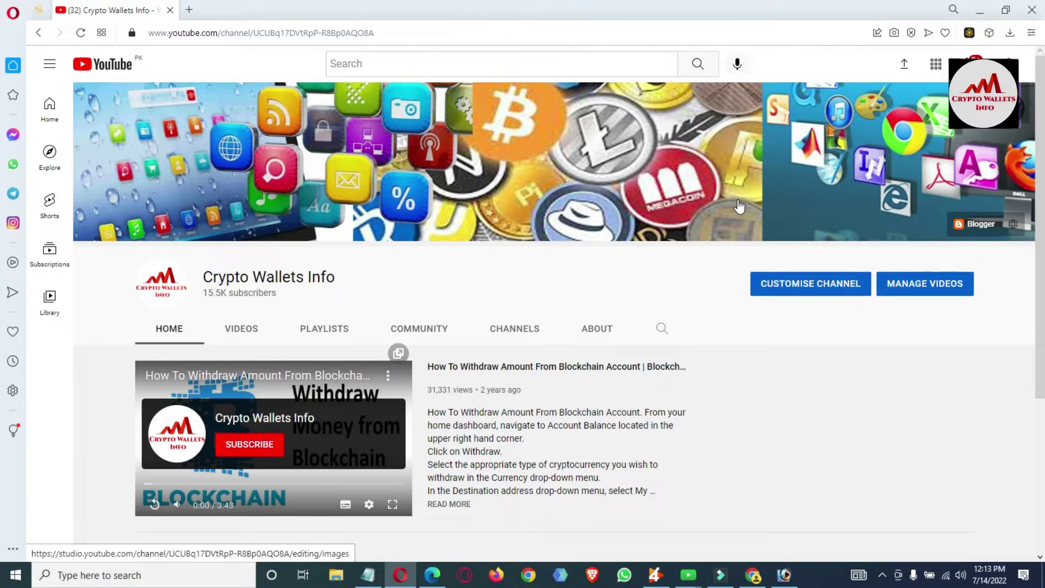
# Unlock Binance Wallet with its password to show Account 2's 0.00 ETH balance.
pyautogui.scroll(-4, 544, 272)
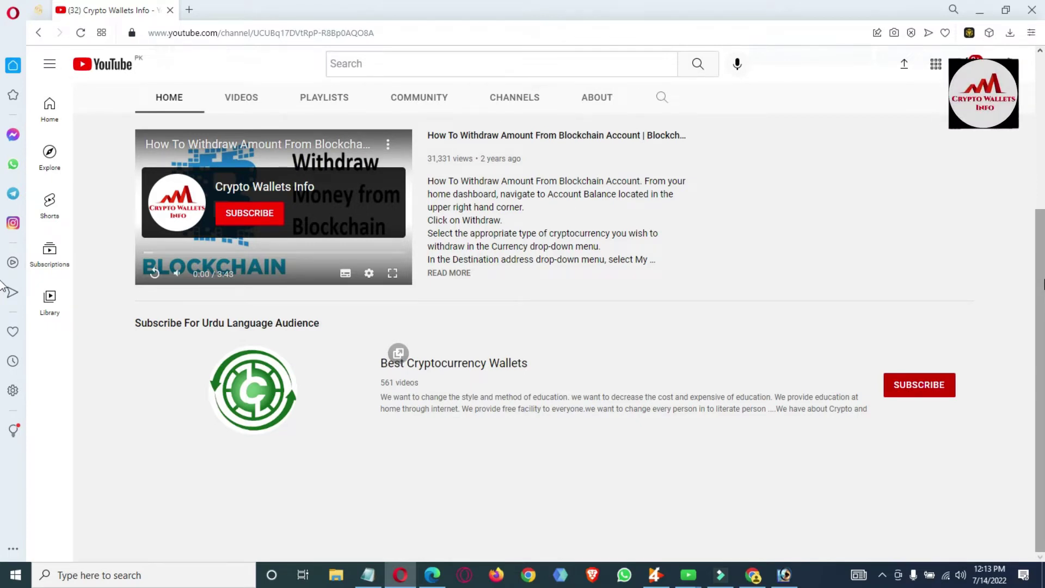
pyautogui.scroll(4, 545, 272)
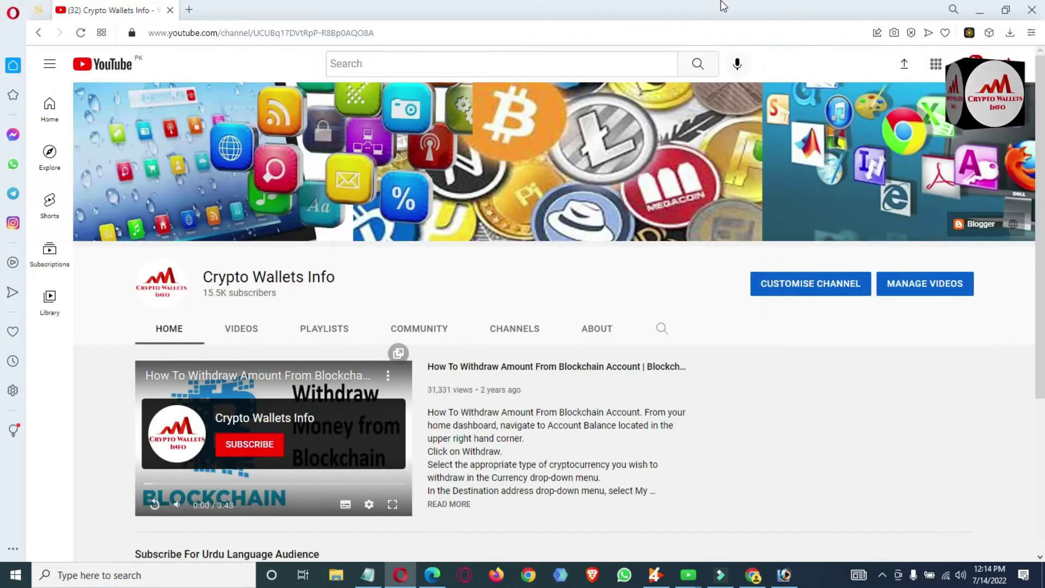
pyautogui.click(969, 32)
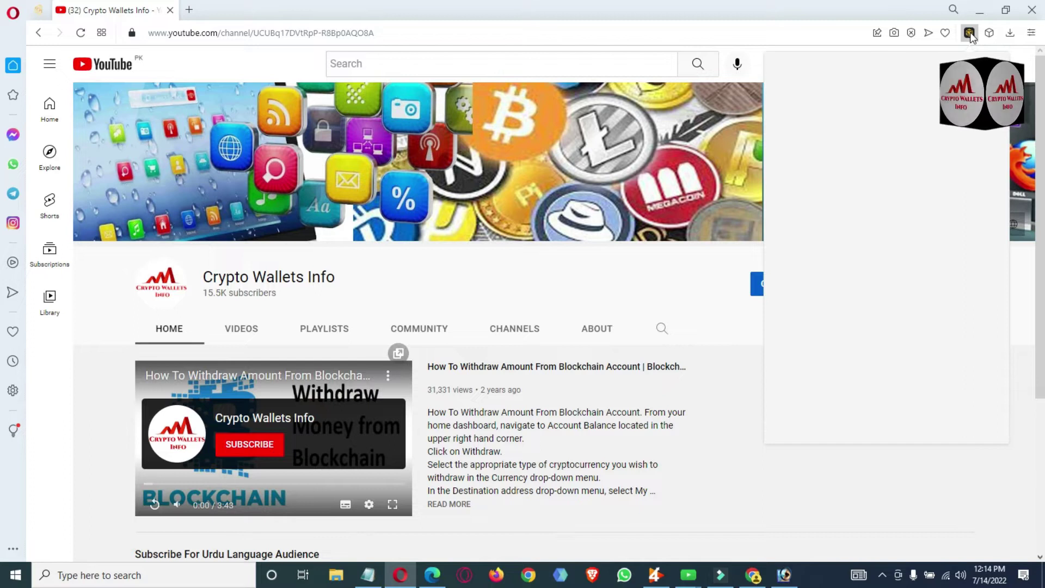
pyautogui.click(816, 292)
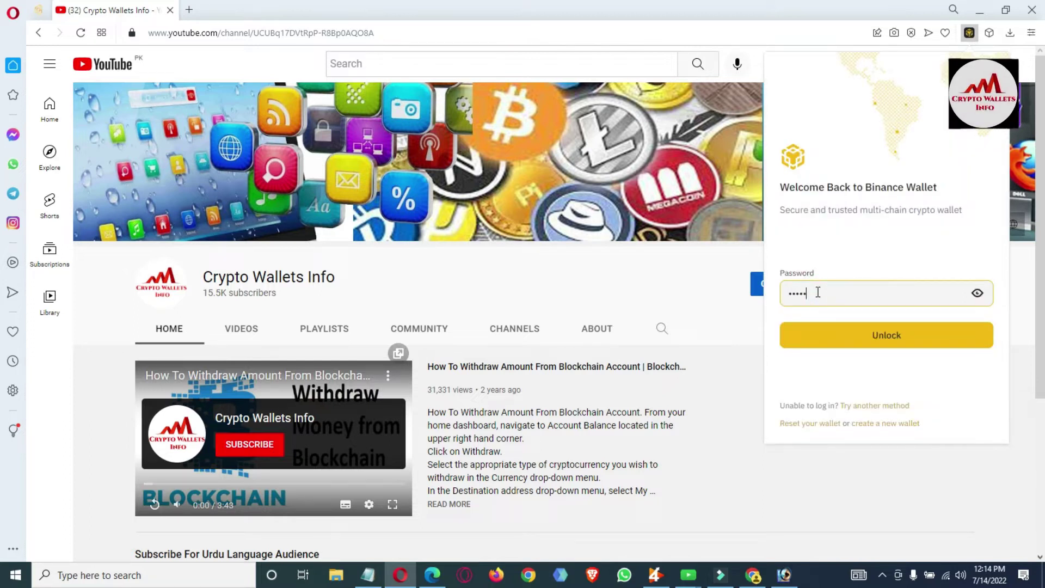
pyautogui.write('•••••')
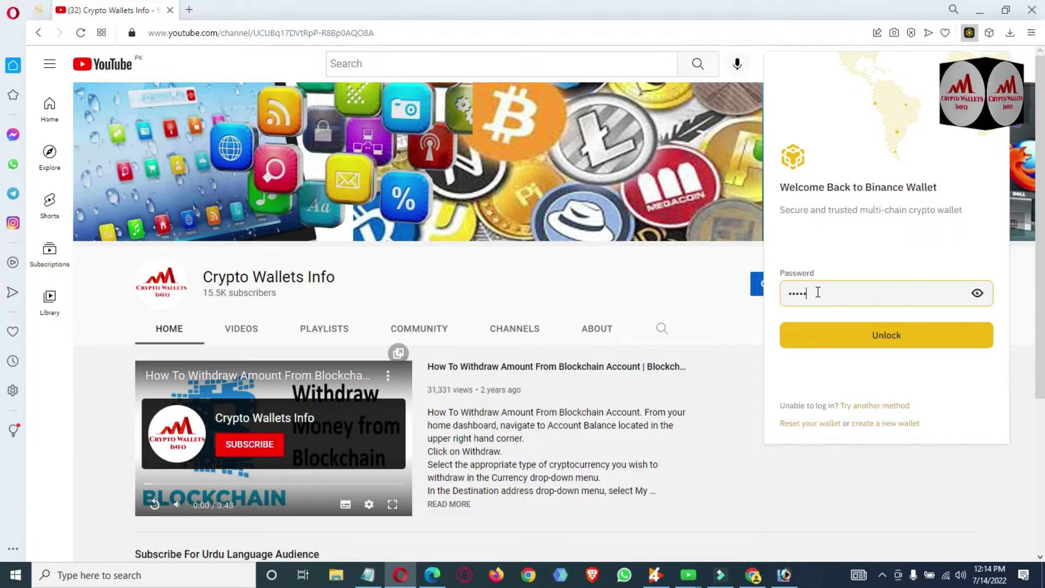
pyautogui.write('•••••••')
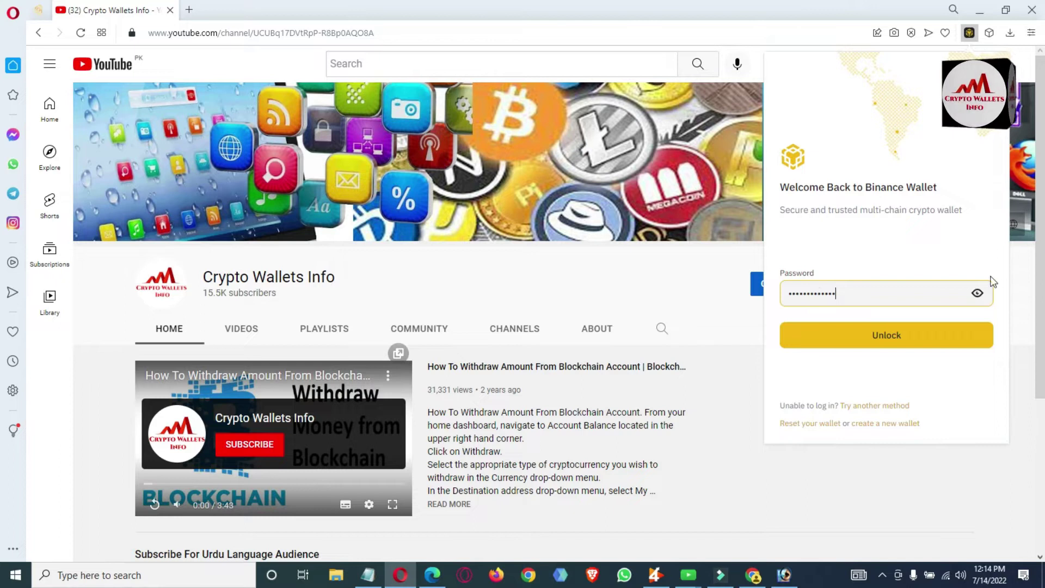
pyautogui.click(919, 334)
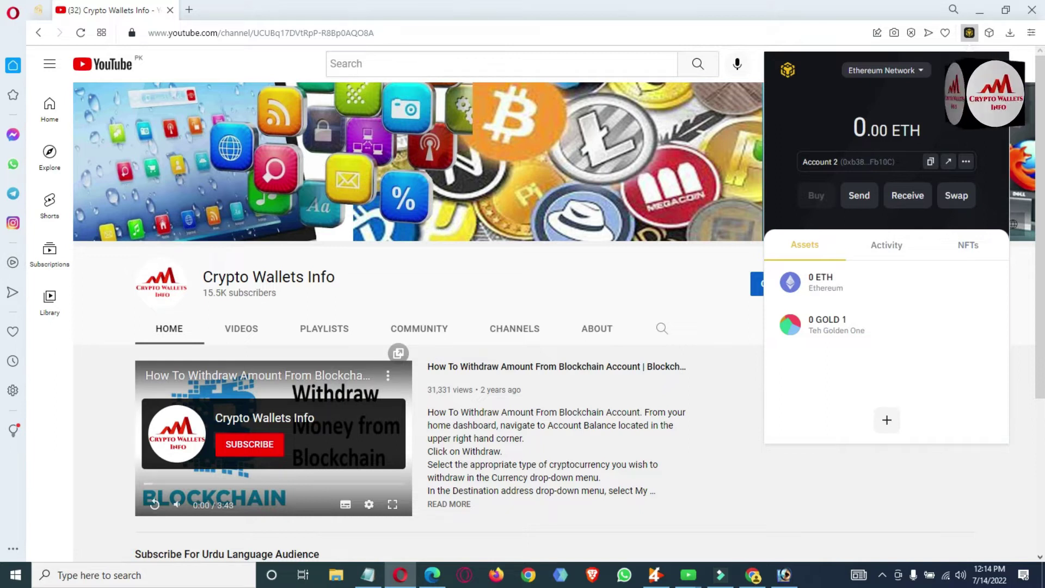
# Open Manage Accounts from the account menu to list Accounts 0, 2 and 3.
pyautogui.click(988, 70)
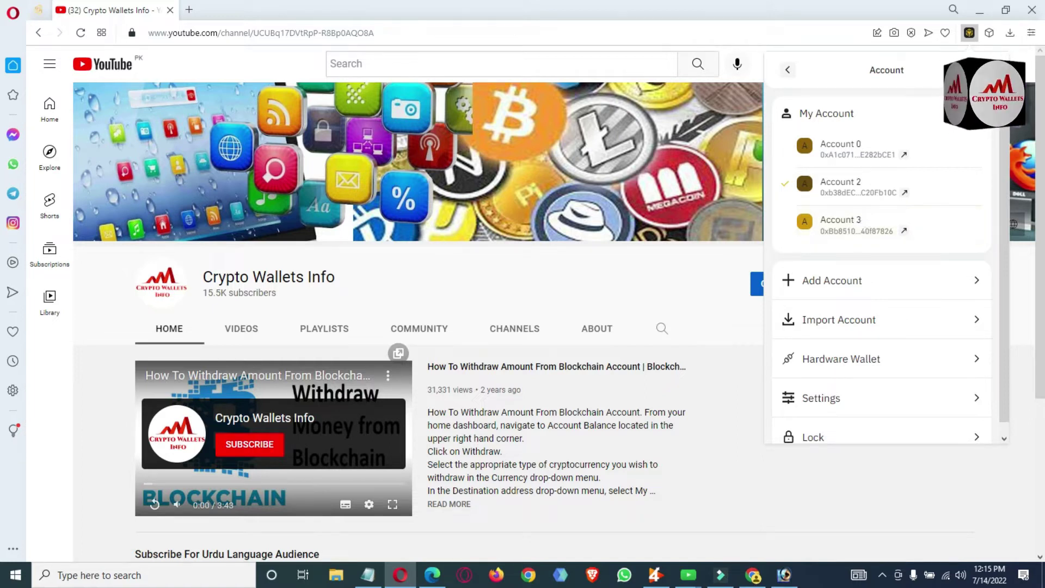
pyautogui.click(976, 113)
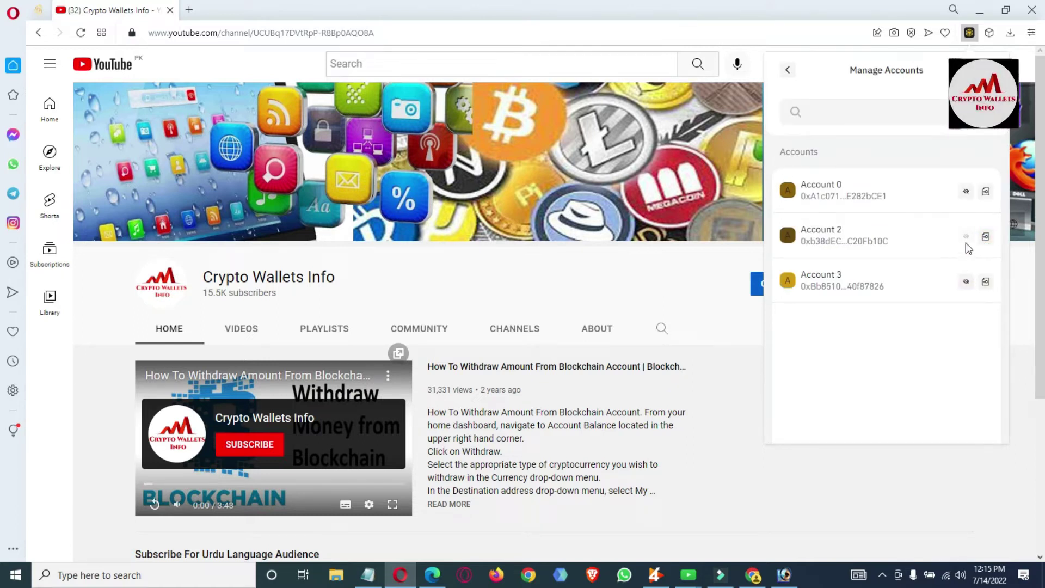
# Reveal Account 3's private key by confirming the wallet password.
pyautogui.click(986, 282)
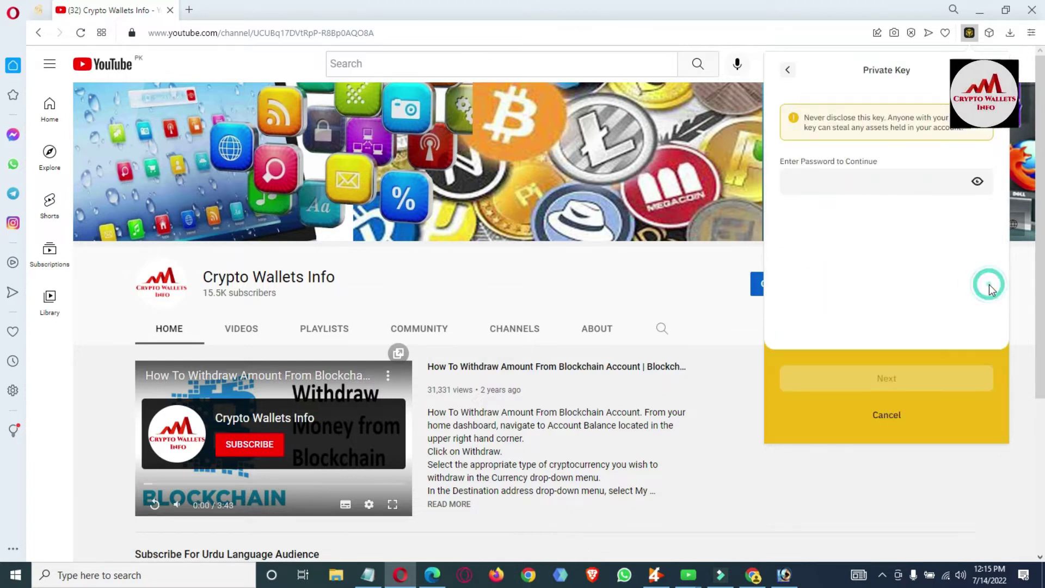
pyautogui.click(819, 158)
pyautogui.write('••')
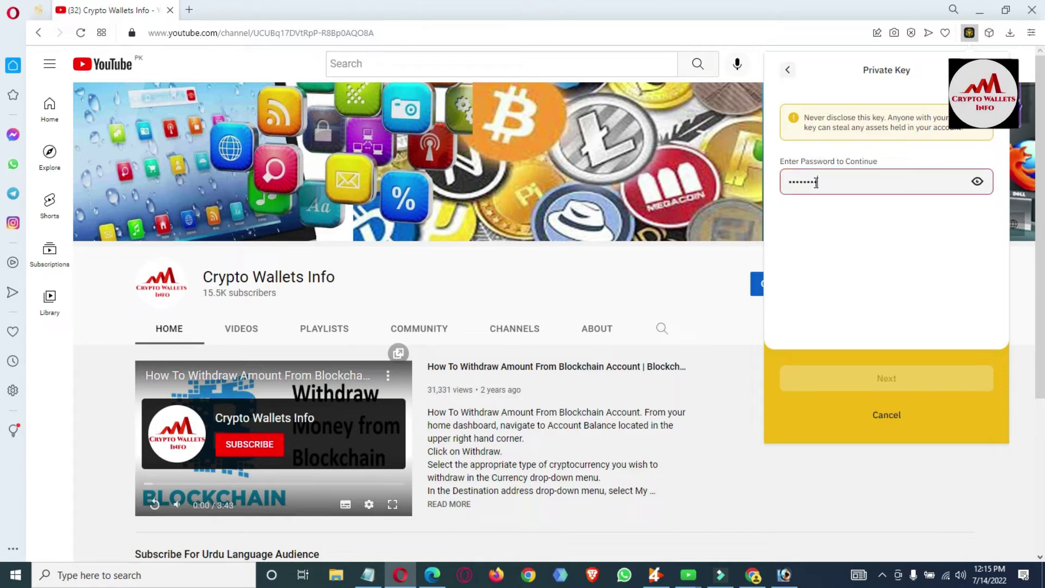
pyautogui.write('•••••••••••')
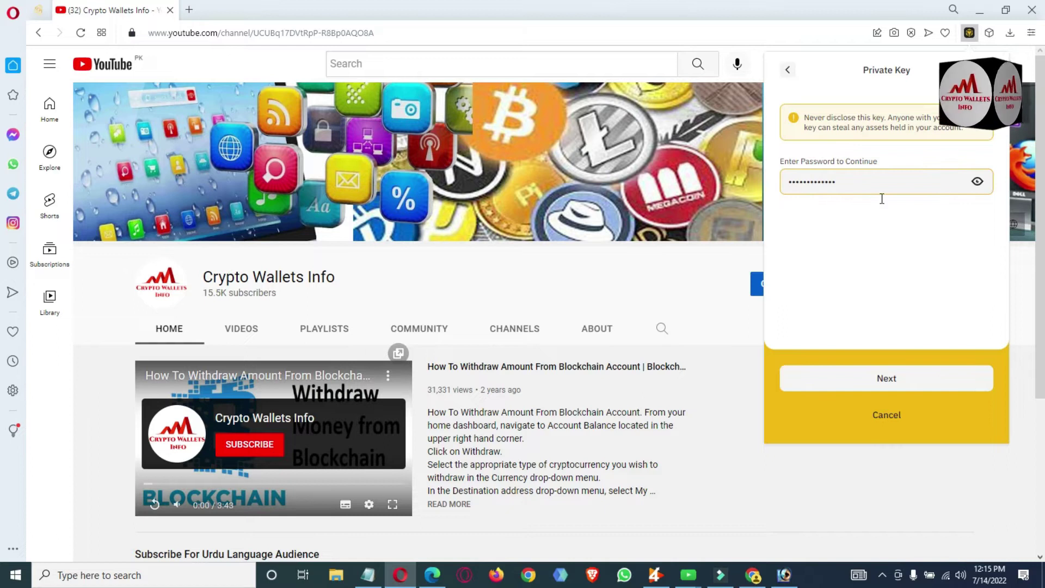
pyautogui.click(881, 379)
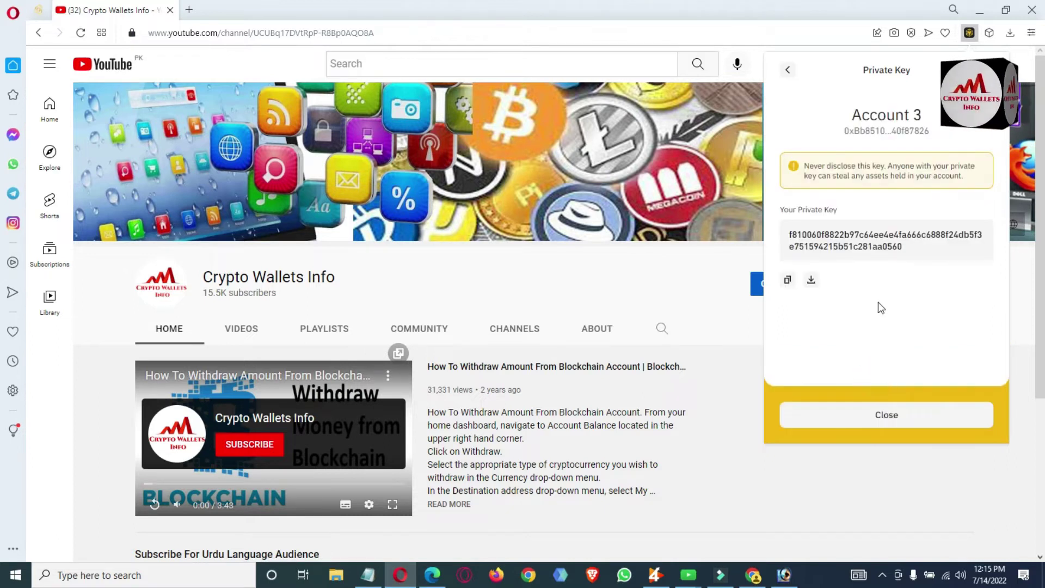
# Download Account 3's private key as Account 3.txt, copy it, and bring up a blank Notepad.
pyautogui.click(811, 279)
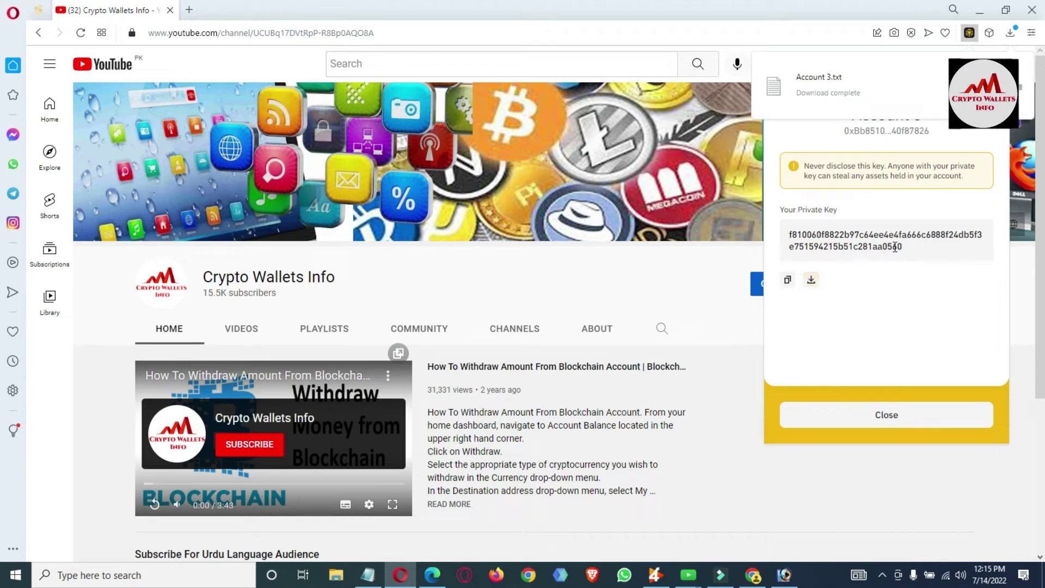
pyautogui.click(788, 280)
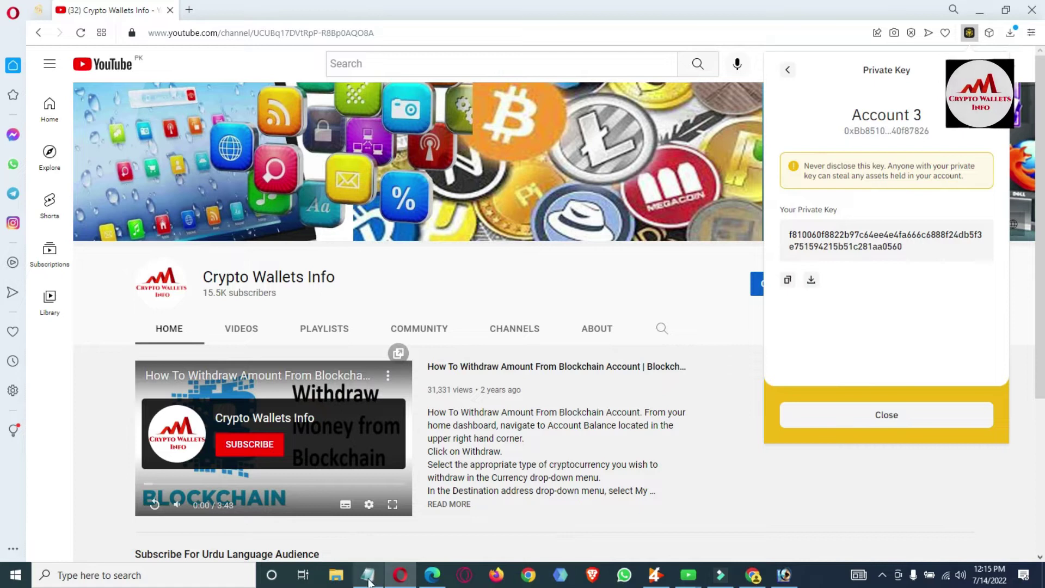
pyautogui.click(368, 575)
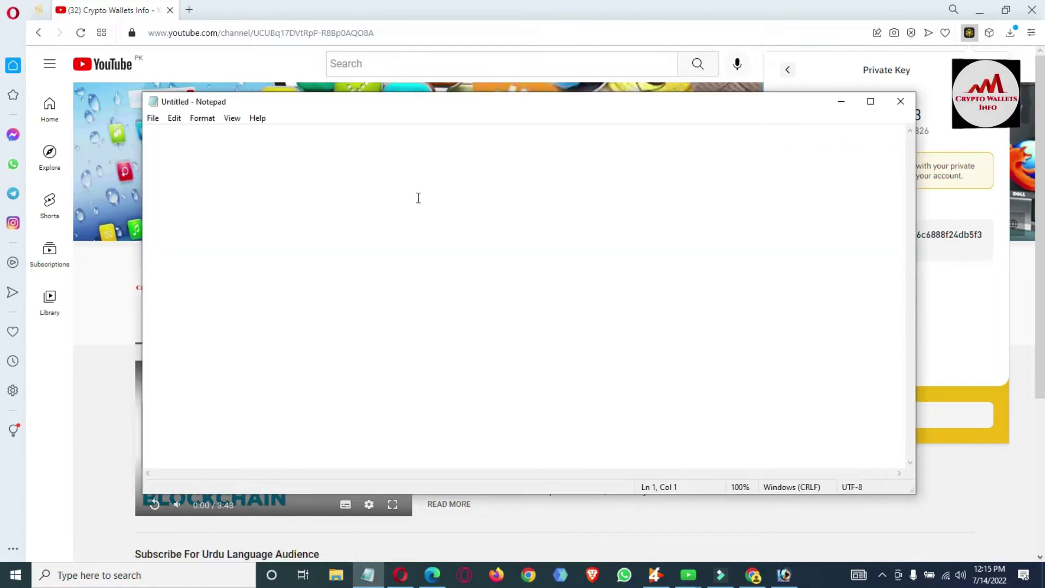
# Paste Account 3's private key into Notepad under the heading 'Account no 3'.
pyautogui.write('Account ')
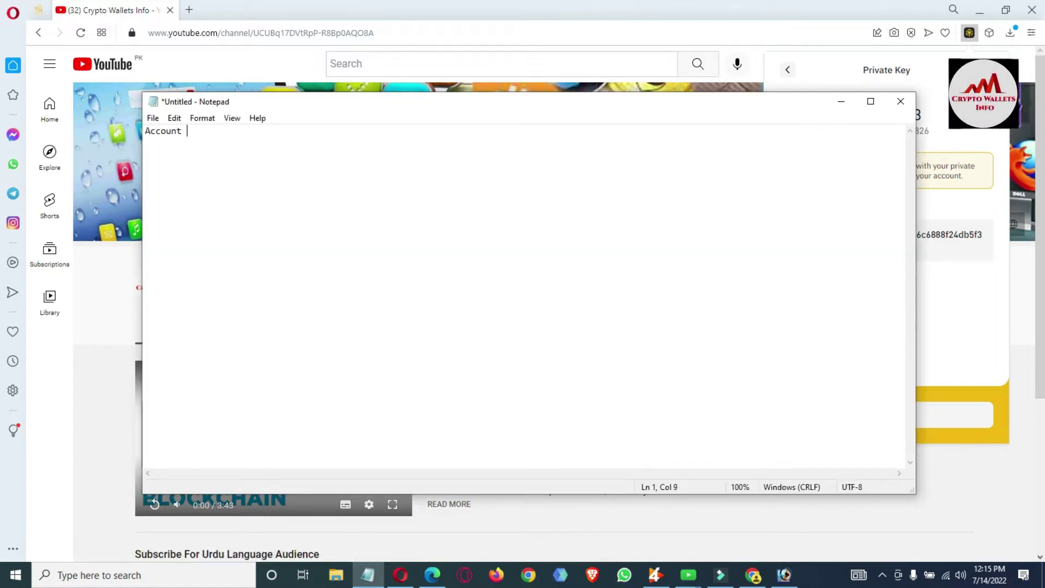
pyautogui.write('no 3')
pyautogui.hotkey('ctrl', 'v')
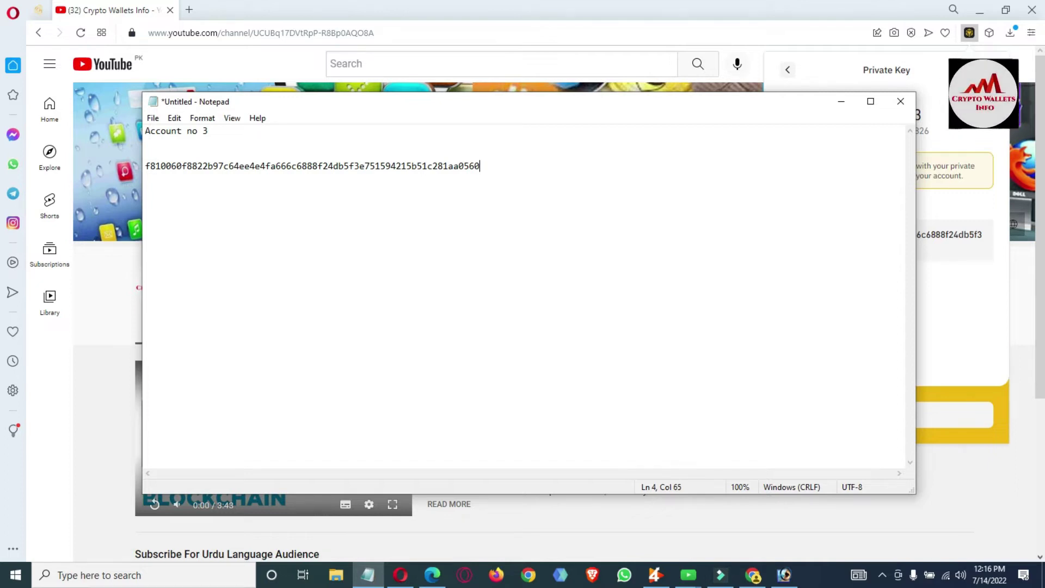
pyautogui.hotkey('alt', 'Tab')
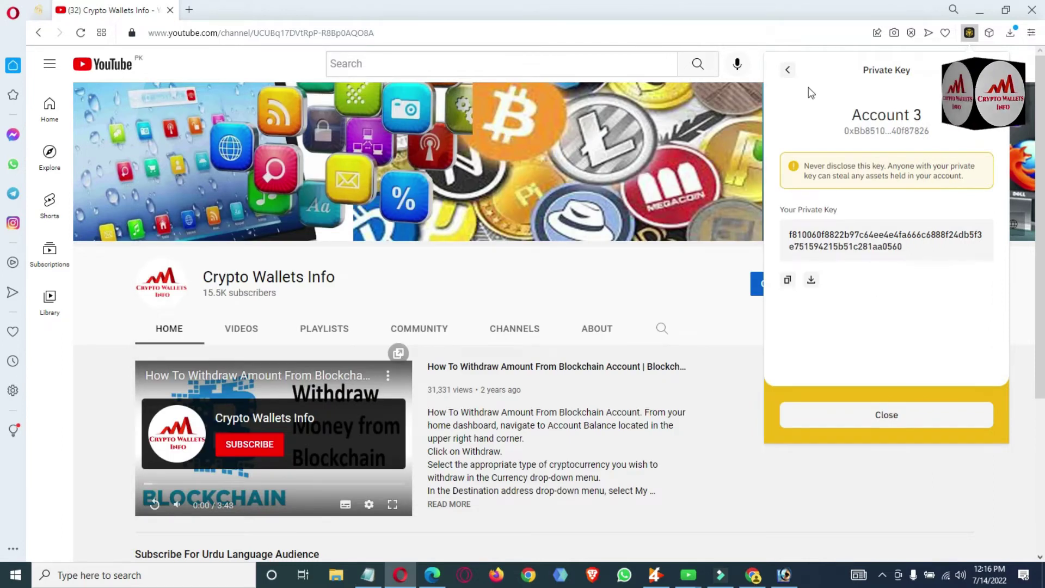
# Back on Manage Accounts, reveal Account 2's private key with the wallet password.
pyautogui.click(787, 69)
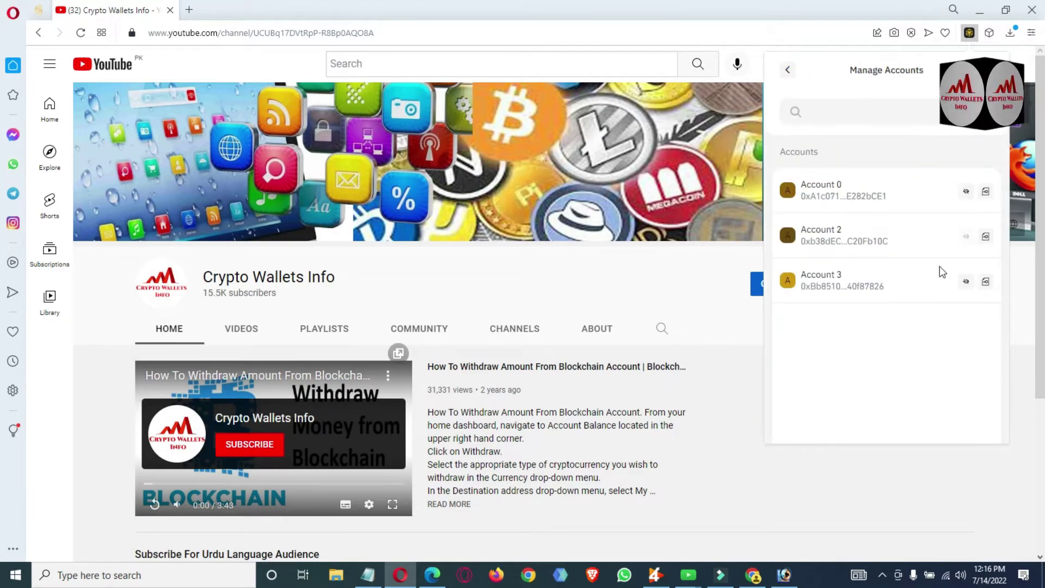
pyautogui.click(985, 236)
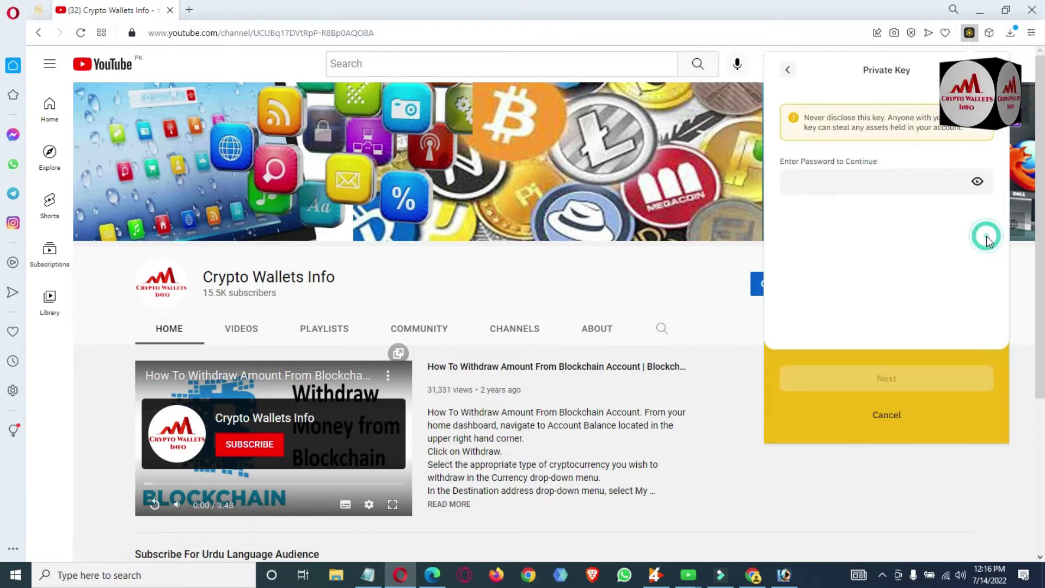
pyautogui.click(907, 181)
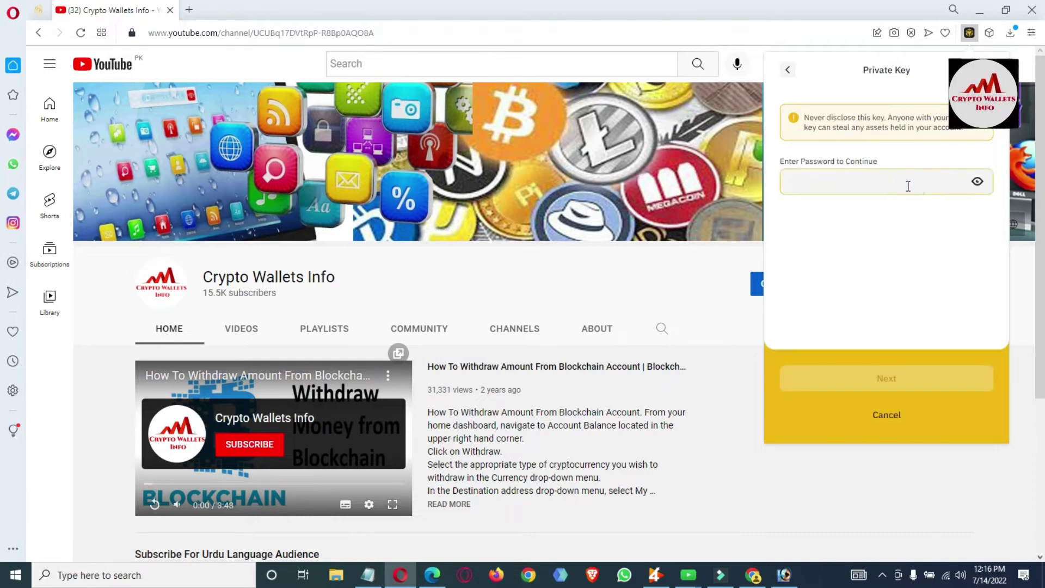
pyautogui.write('a')
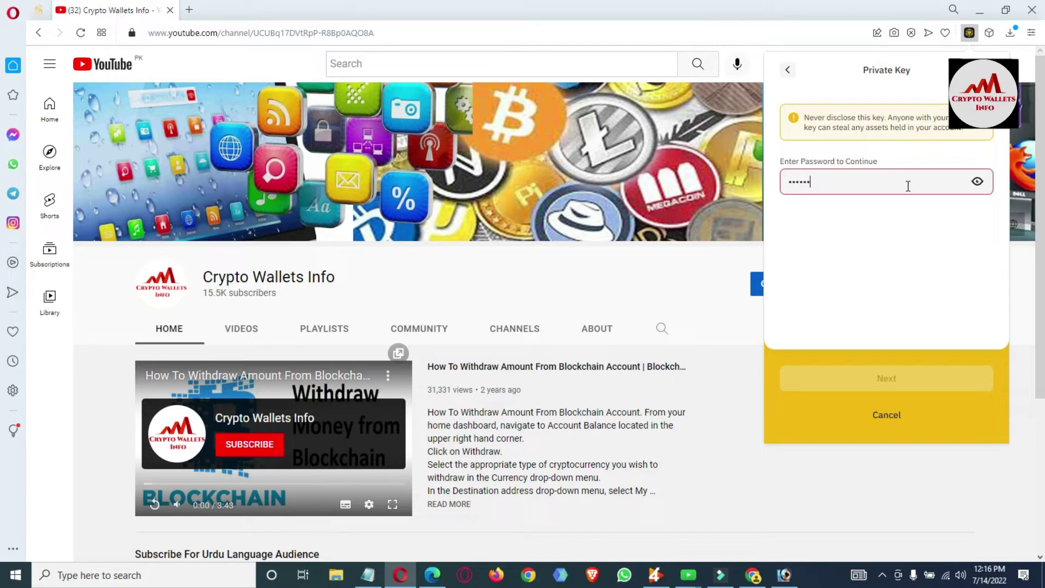
pyautogui.write('••')
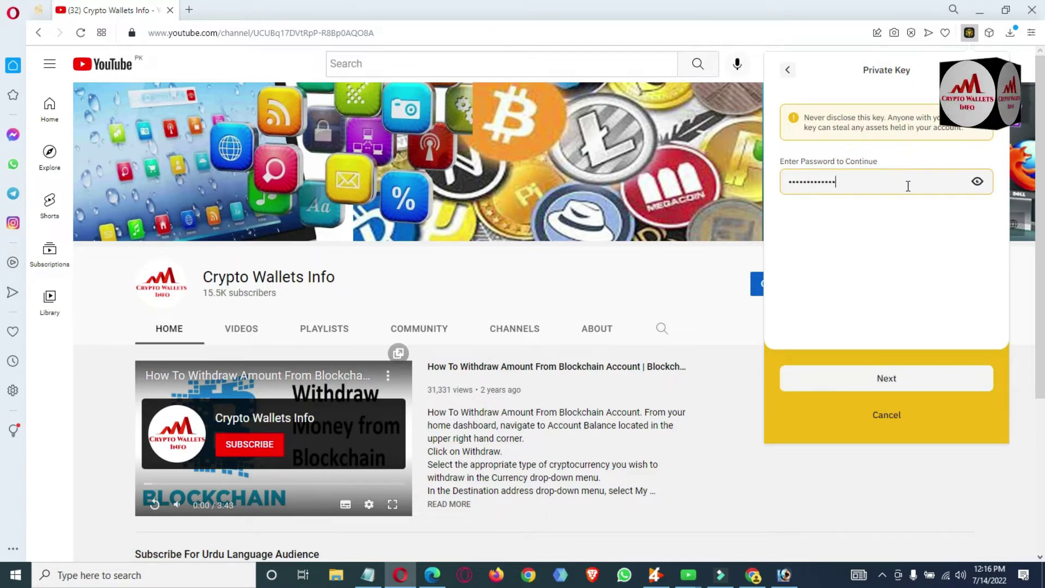
pyautogui.click(889, 381)
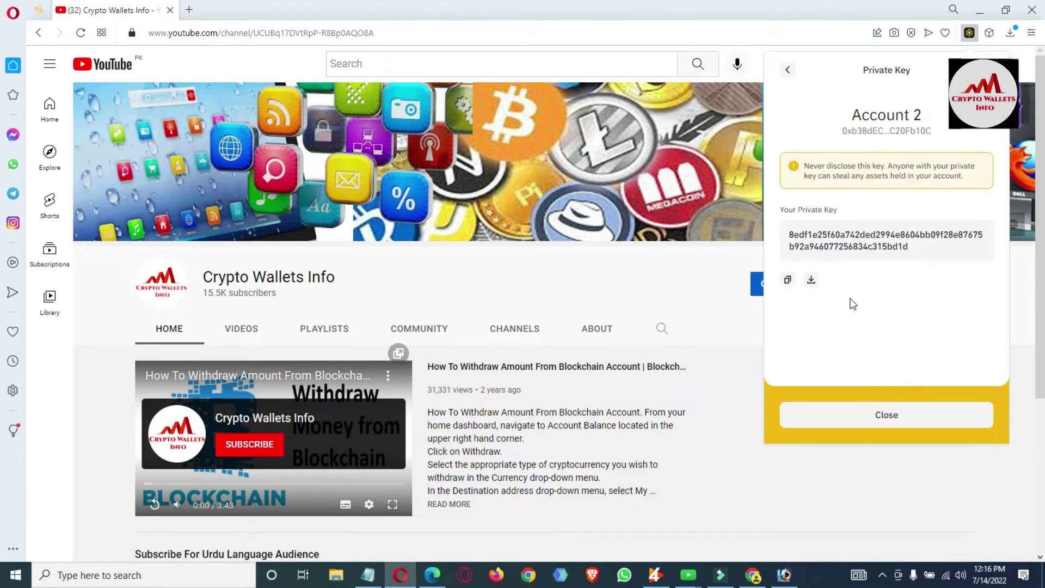
# Select and copy Account 2's private key, then return to the Notepad note.
pyautogui.doubleClick(913, 246)
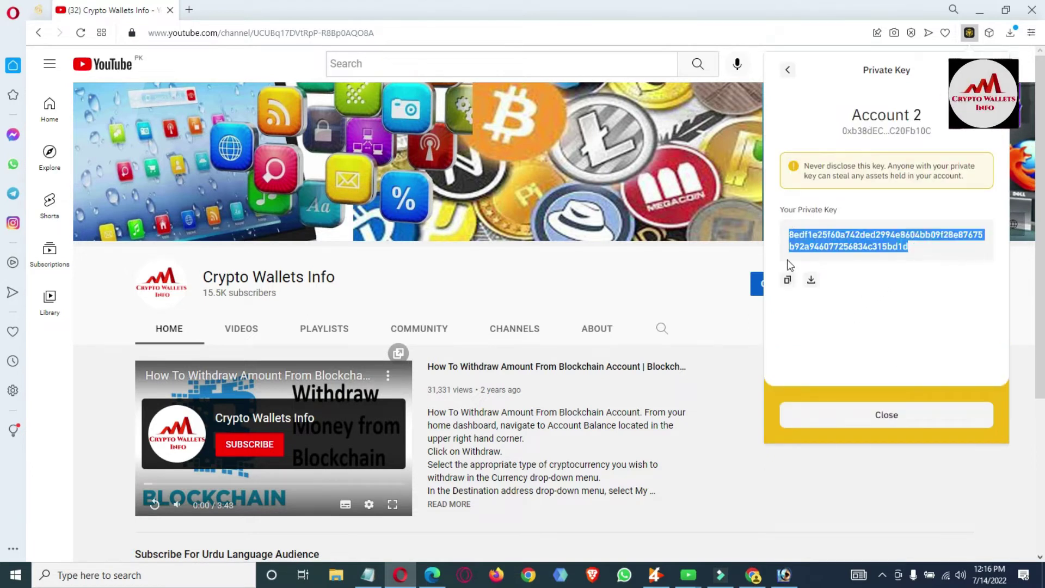
pyautogui.click(786, 284)
pyautogui.click(368, 574)
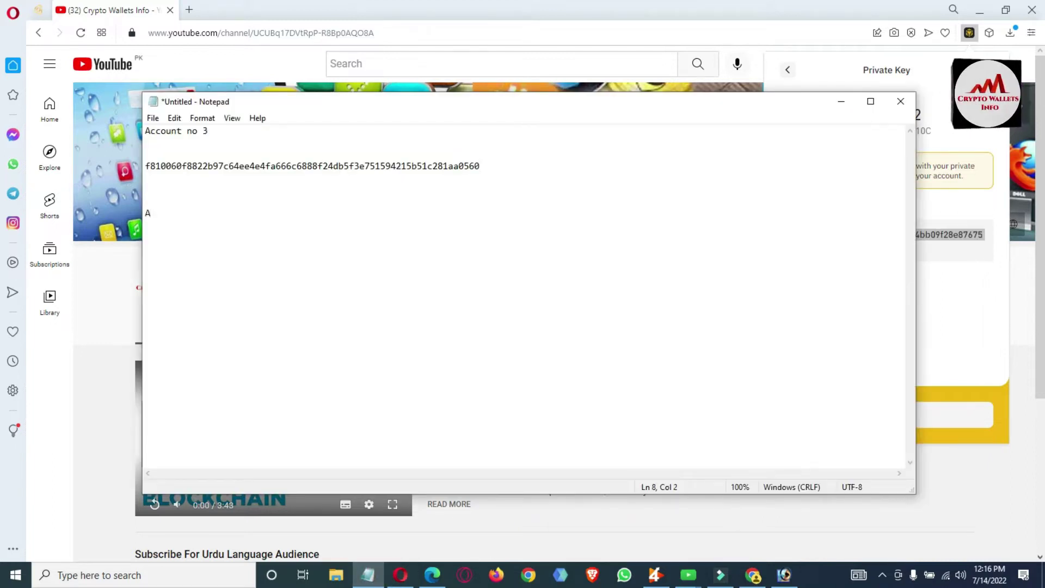
# Add the heading 'Account no 2' and paste Account 2's private key beneath it.
pyautogui.write('Account')
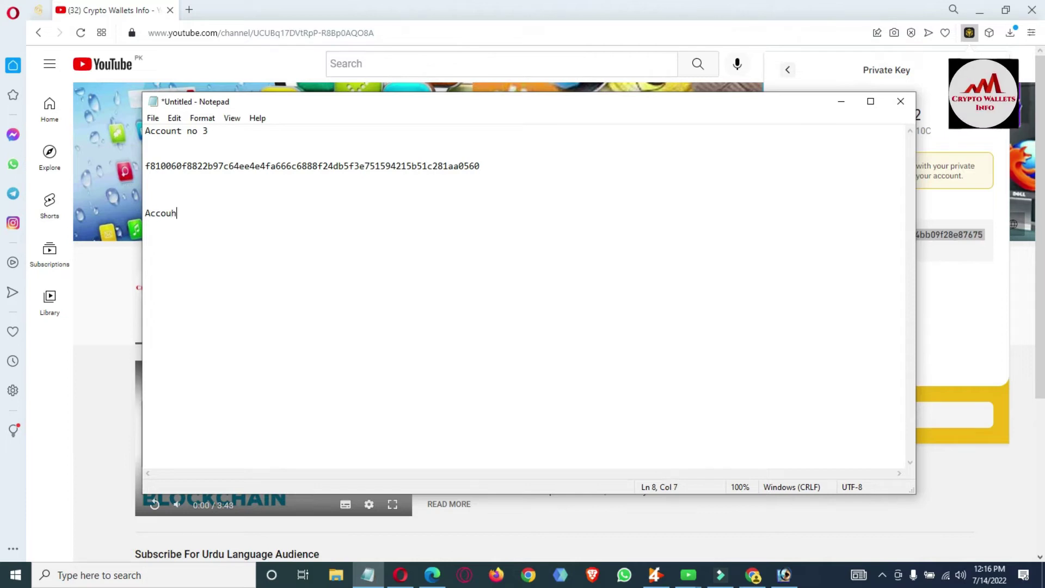
pyautogui.press('BackSpace')
pyautogui.press('BackSpace')
pyautogui.write('unt 0')
pyautogui.press('BackSpace')
pyautogui.press('BackSpace')
pyautogui.press('BackSpace')
pyautogui.press('BackSpace')
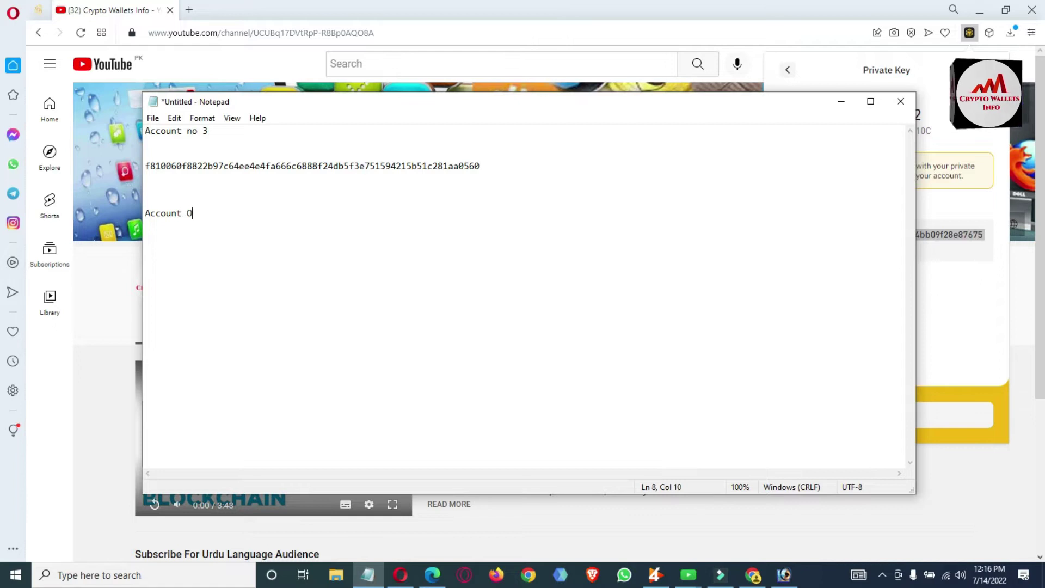
pyautogui.write('no 2')
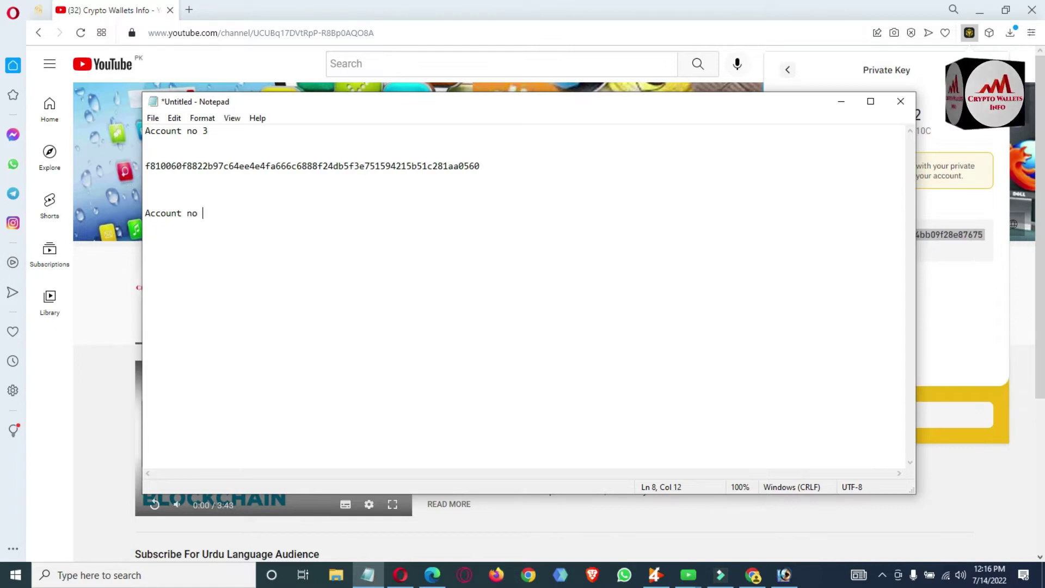
pyautogui.press('Return')
pyautogui.press('Return')
pyautogui.press('Return')
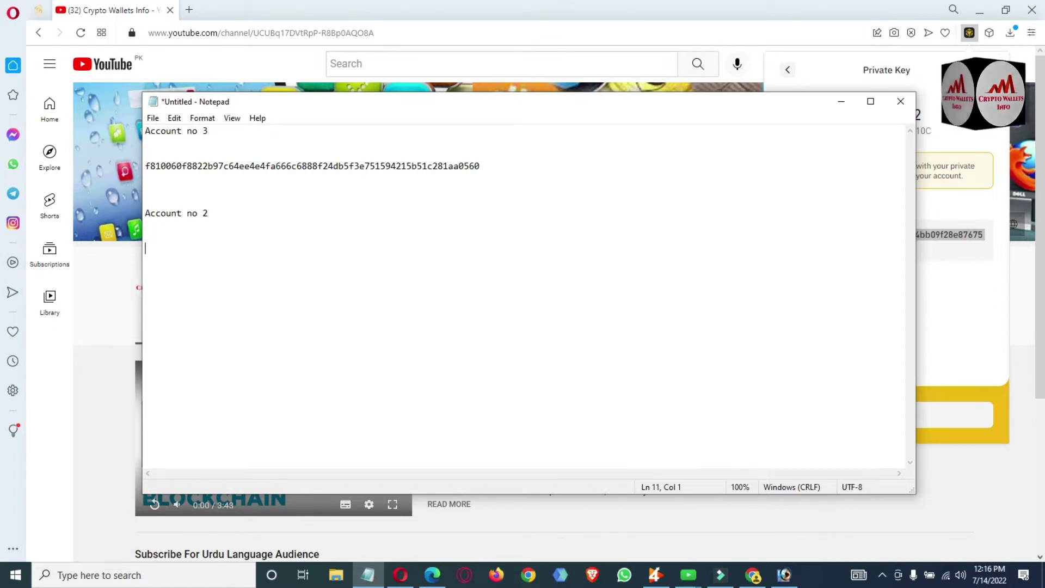
pyautogui.hotkey('ctrl', 'v')
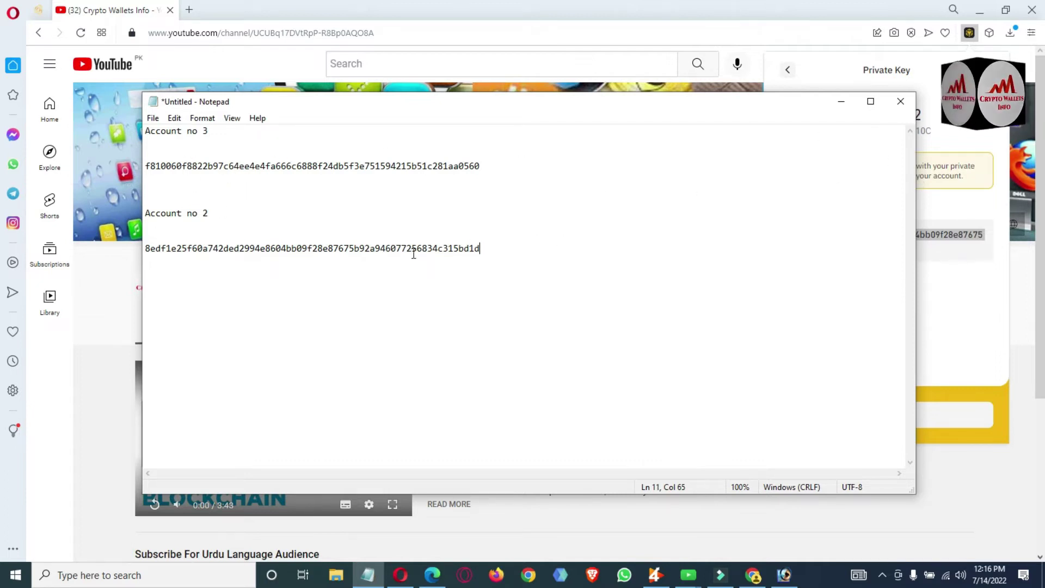
# Leave Account 2's key page for the Manage Accounts list and select Account 0's details.
pyautogui.click(958, 309)
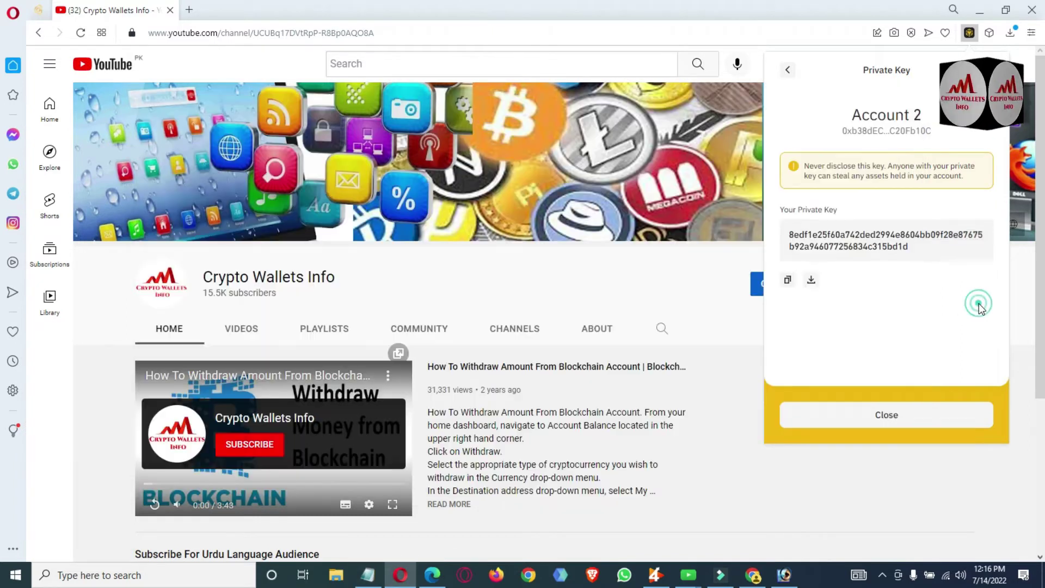
pyautogui.click(788, 69)
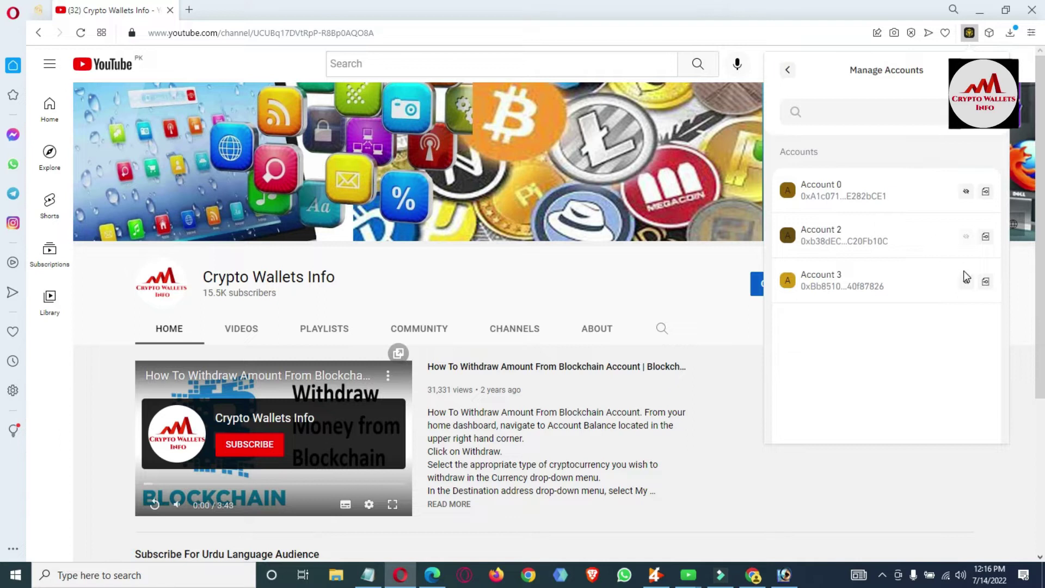
pyautogui.click(985, 281)
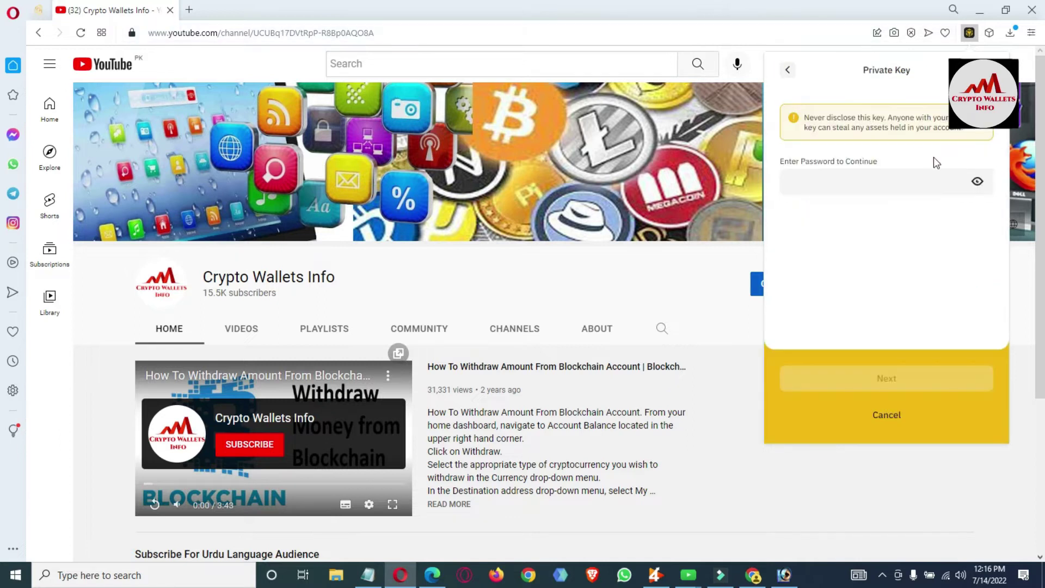
pyautogui.click(793, 76)
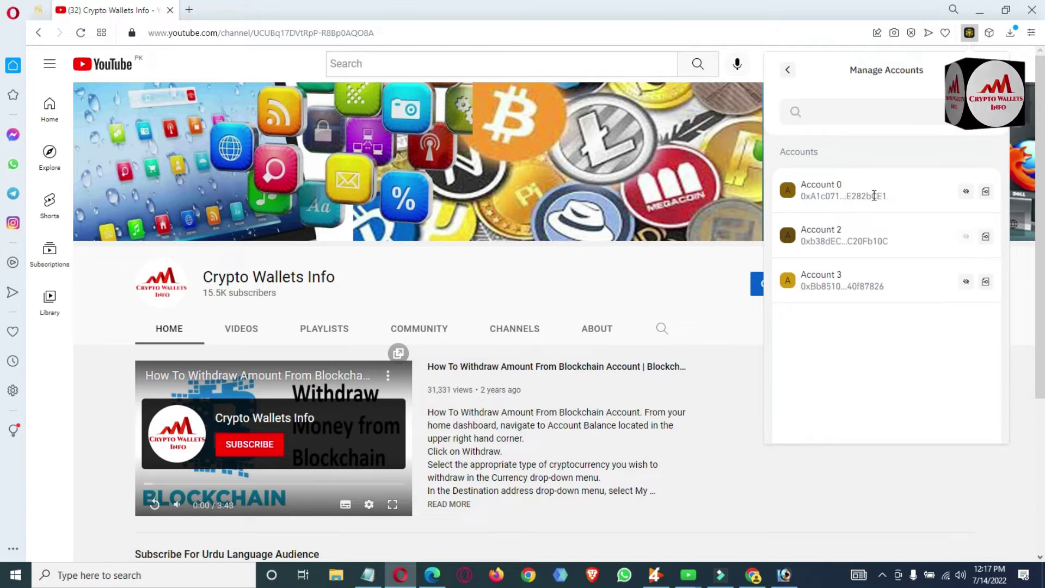
pyautogui.moveTo(888, 195); pyautogui.dragTo(798, 190)
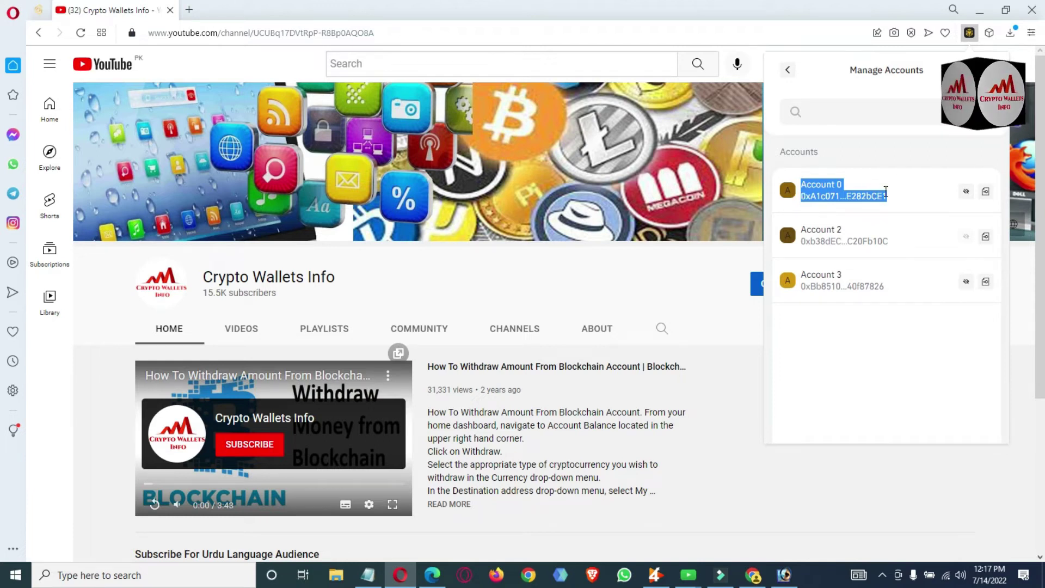
# Return to the main account panel and open the View Seed Phrase page.
pyautogui.click(789, 70)
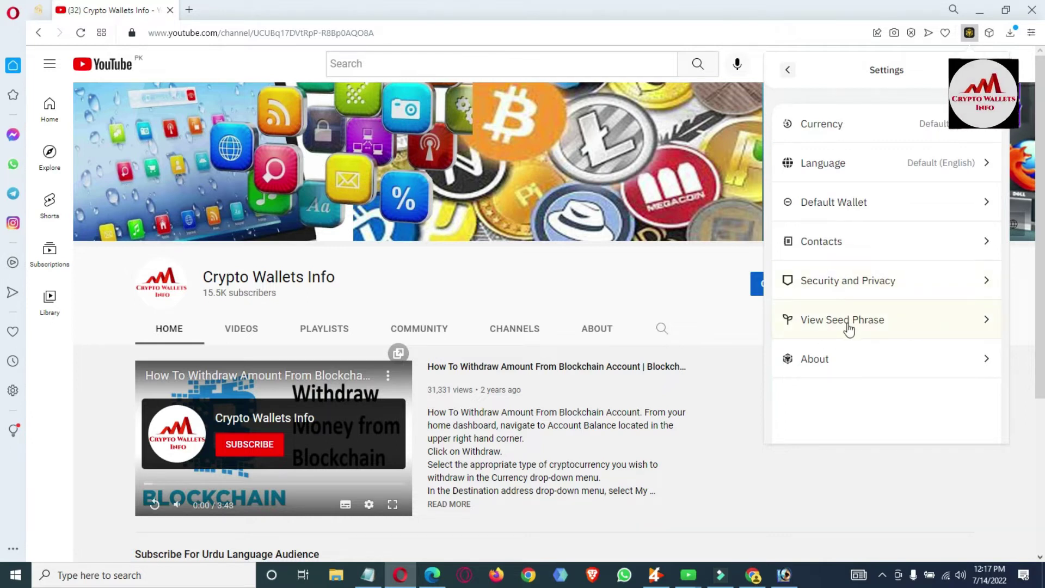
pyautogui.click(893, 321)
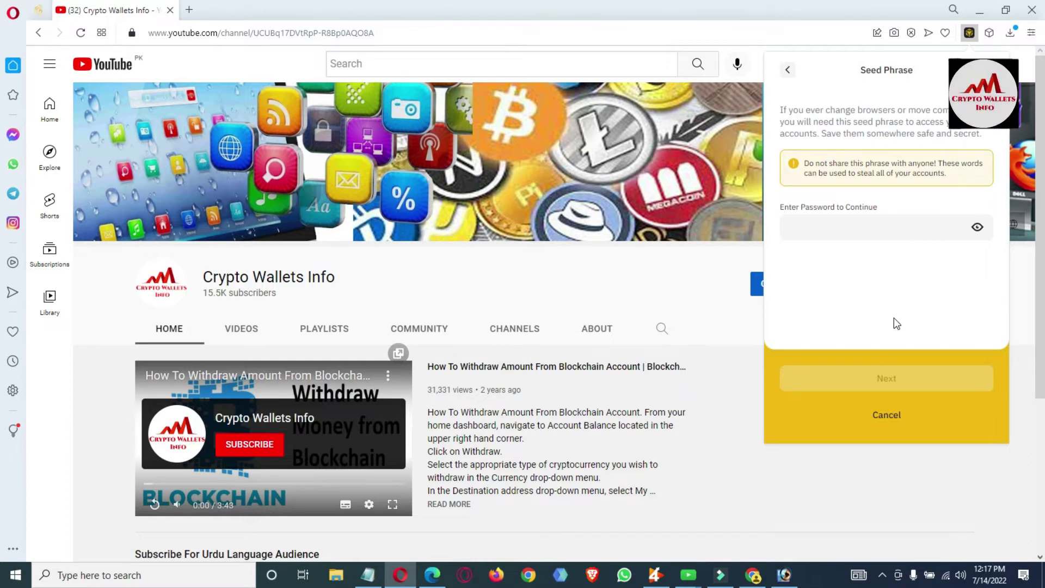
# Reveal the wallet's 12-word seed phrase by entering the password.
pyautogui.click(868, 227)
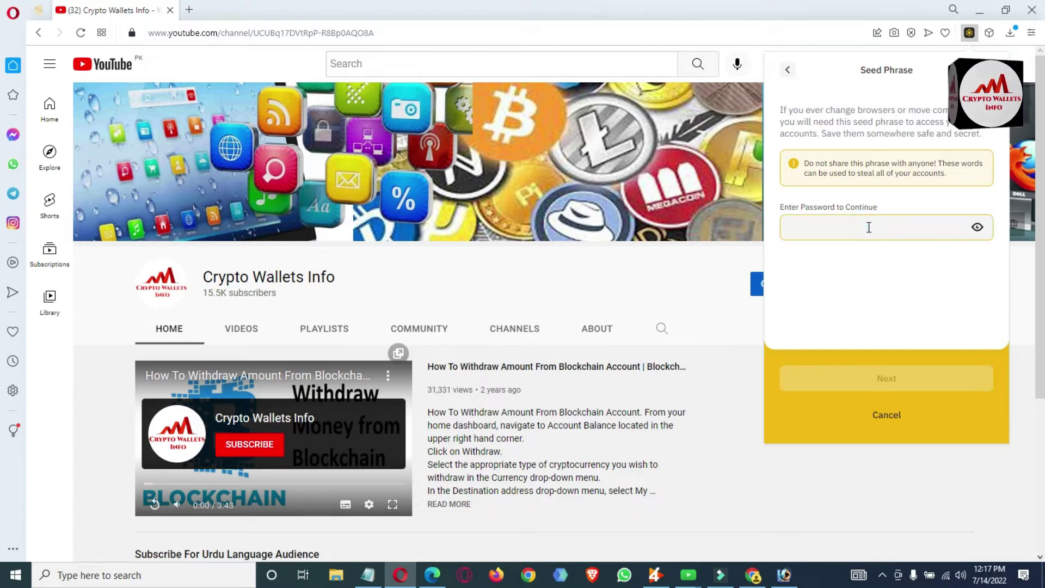
pyautogui.write('a')
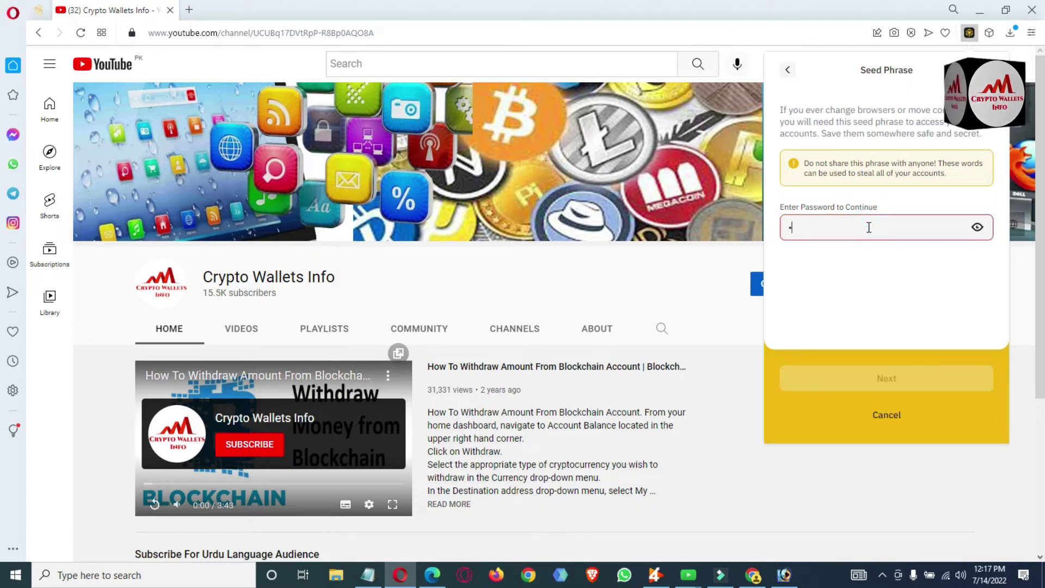
pyautogui.write('••••')
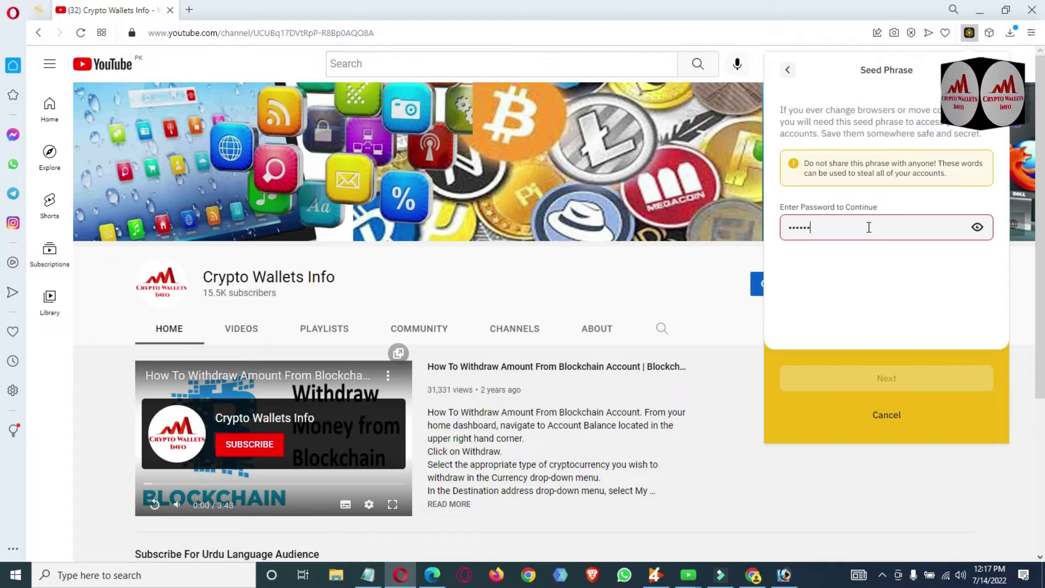
pyautogui.write('•••••')
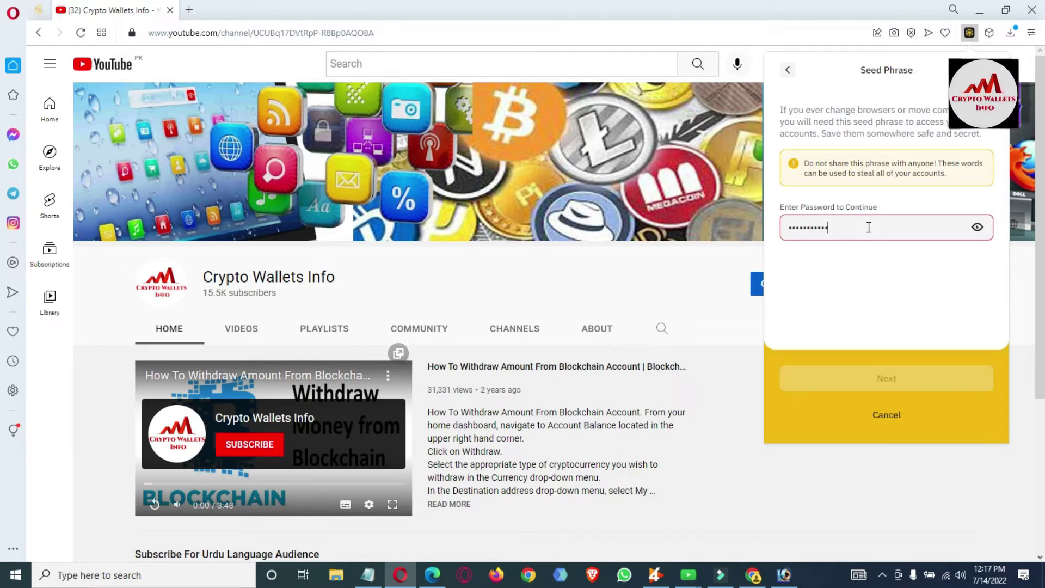
pyautogui.write('•')
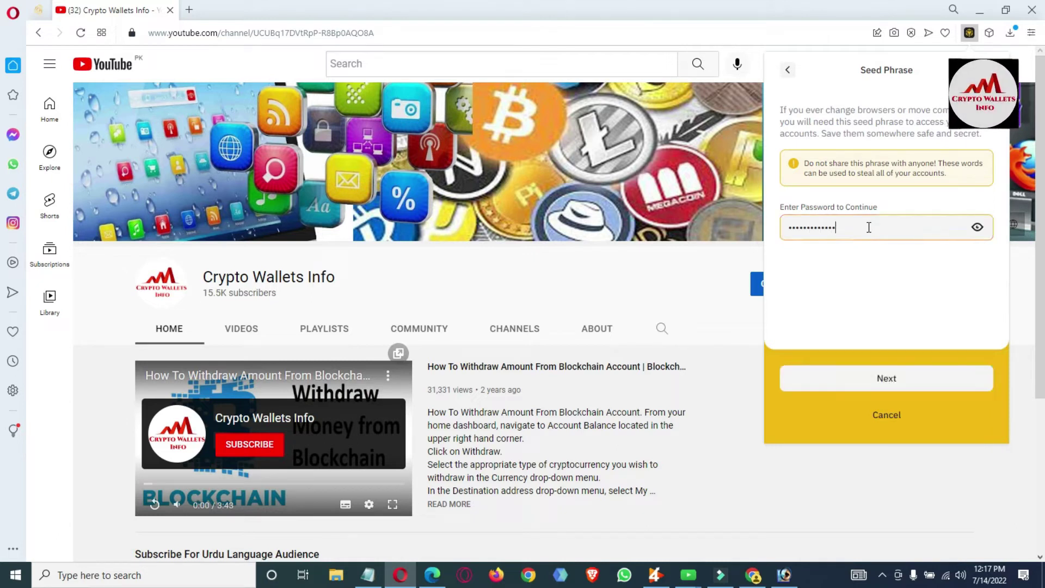
pyautogui.click(890, 375)
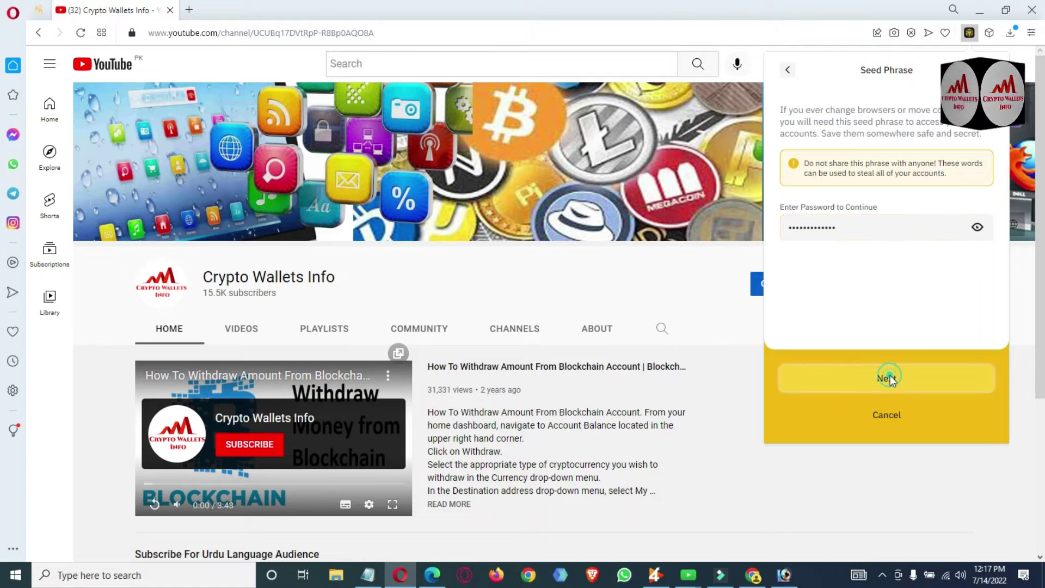
# Download the seed phrase as Account 2.txt and copy it to the clipboard.
pyautogui.moveTo(948, 252); pyautogui.dragTo(789, 232)
pyautogui.click(908, 282)
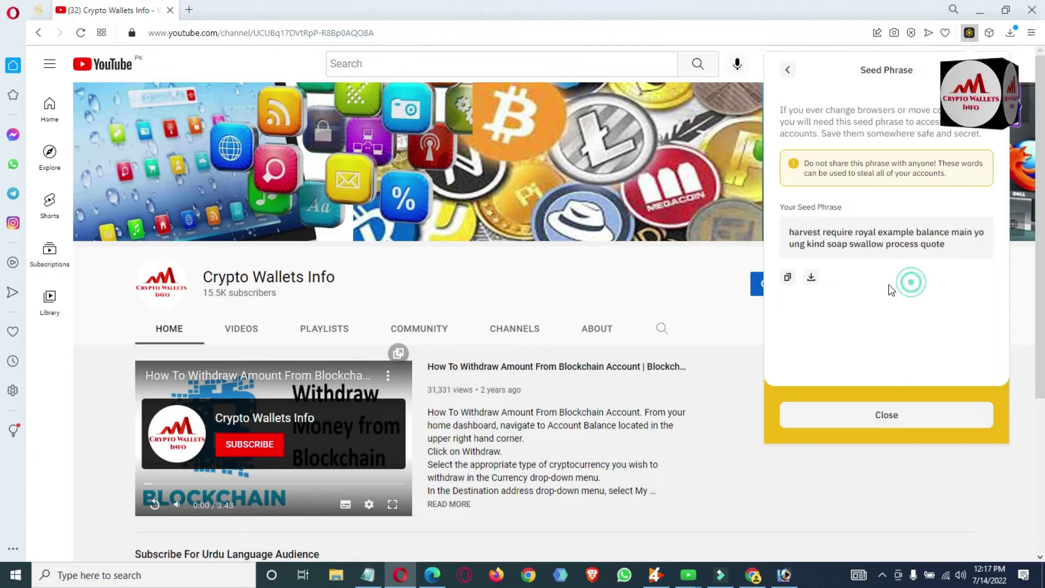
pyautogui.click(819, 278)
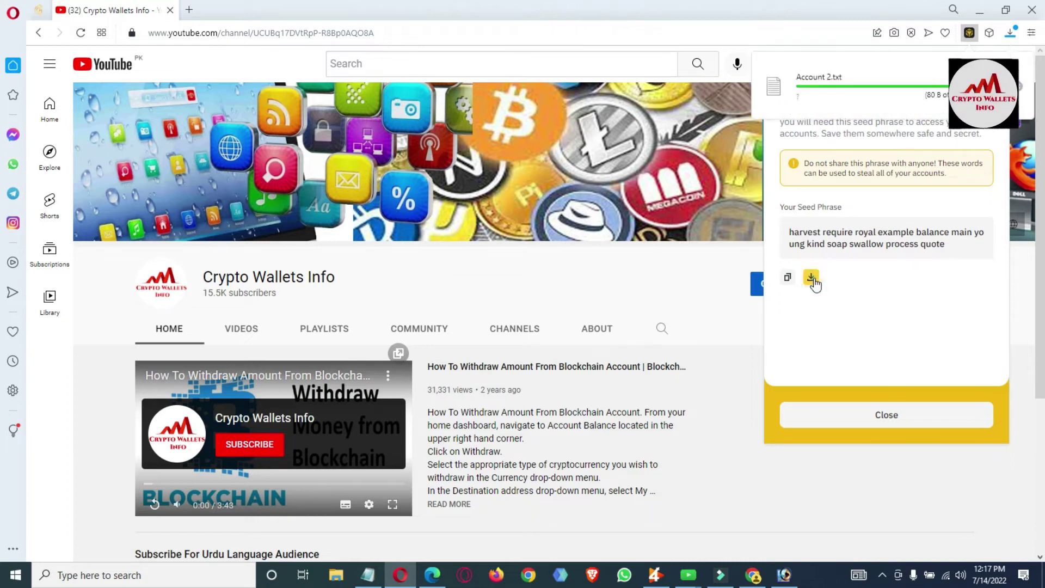
pyautogui.click(787, 277)
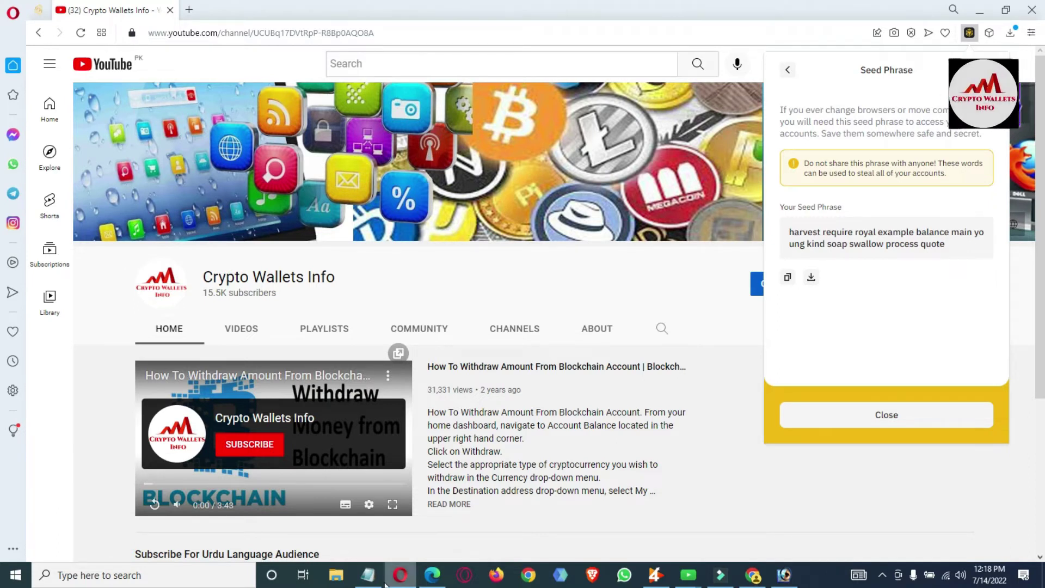
# Paste the seed phrase below the two keys in Notepad, then close the Seed Phrase page.
pyautogui.click(368, 575)
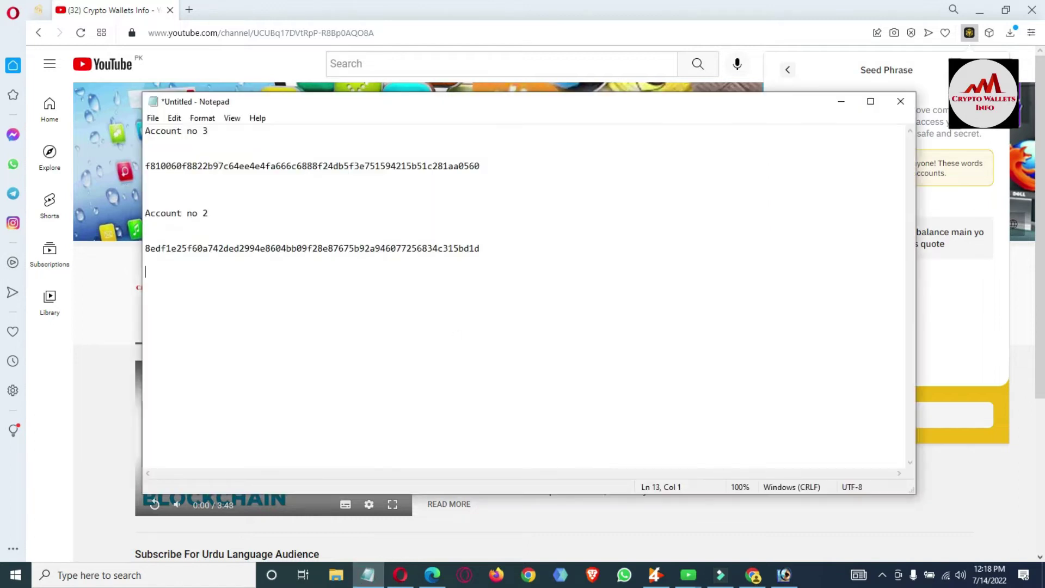
pyautogui.press('Return')
pyautogui.press('Return')
pyautogui.press('Return')
pyautogui.hotkey('ctrl', 'v')
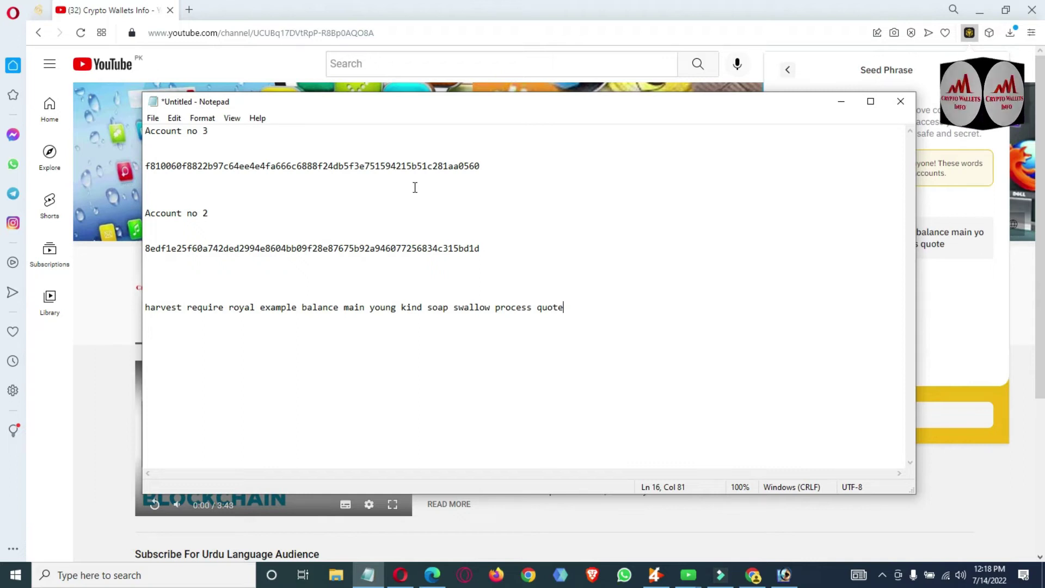
pyautogui.click(947, 297)
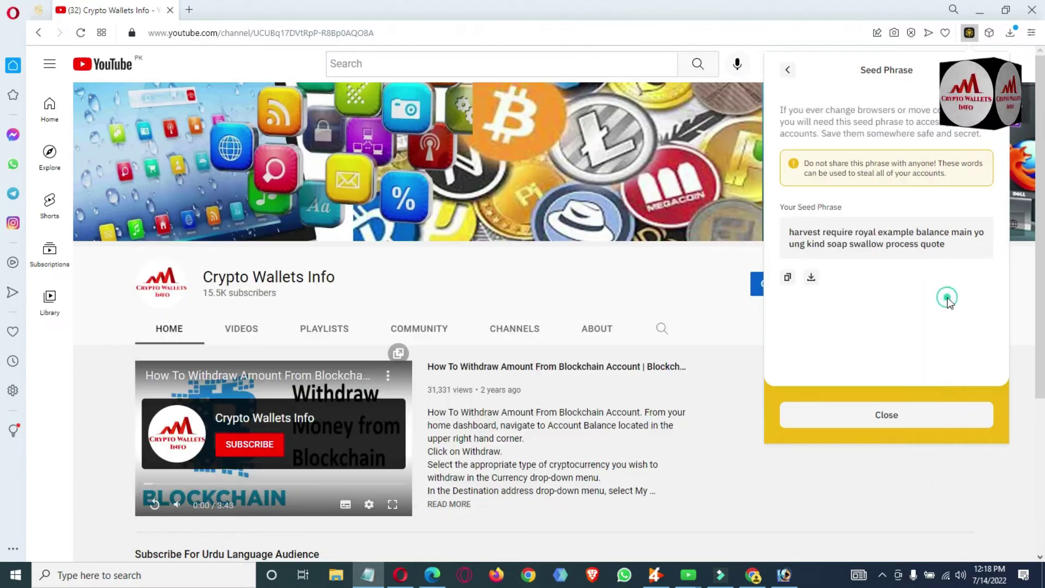
pyautogui.click(925, 420)
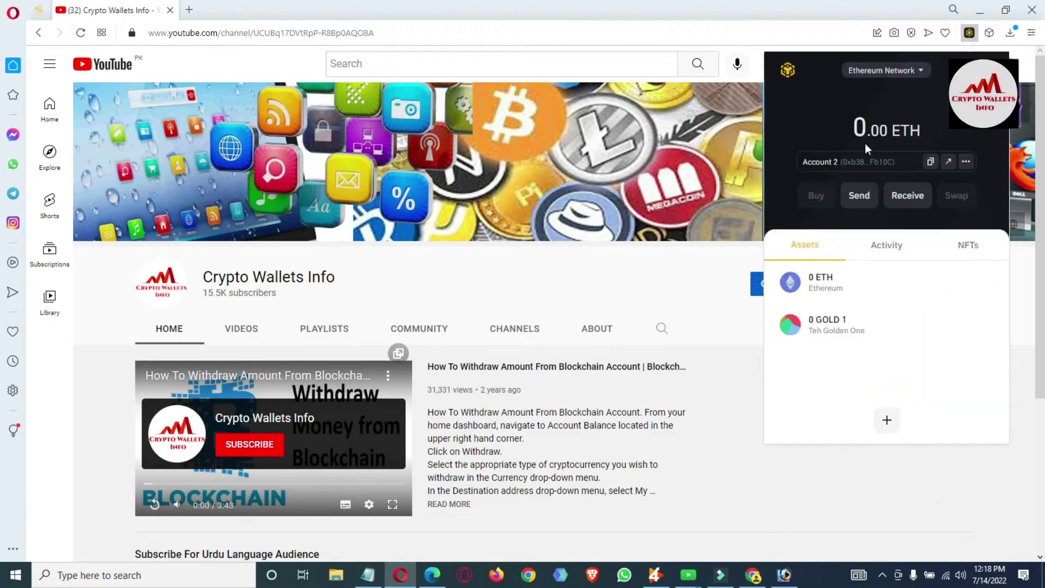
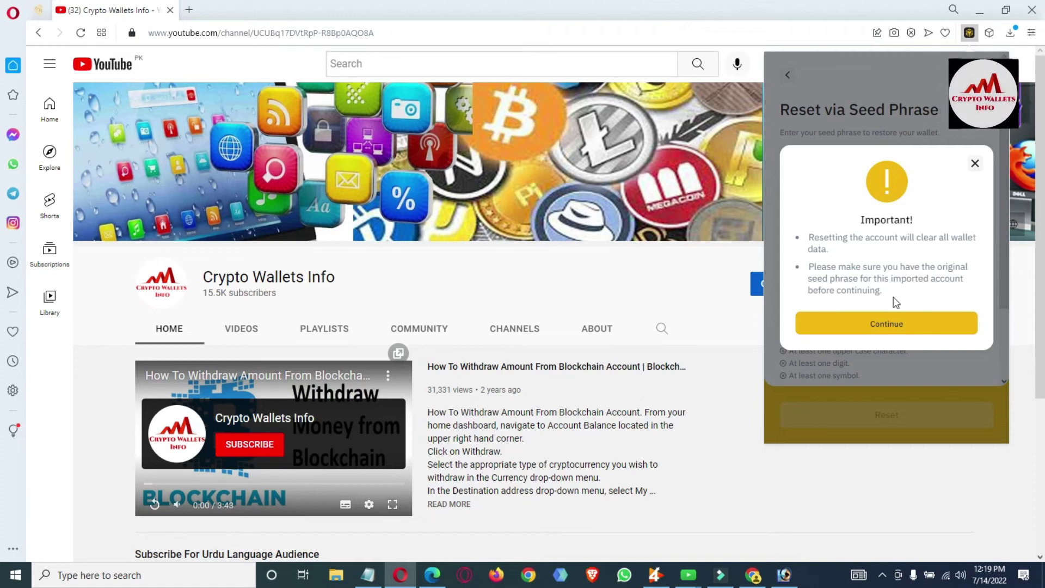
# Accept the reset warning and paste the 12-word recovery phrase from Notepad into the Seed Phrase box.
pyautogui.click(898, 321)
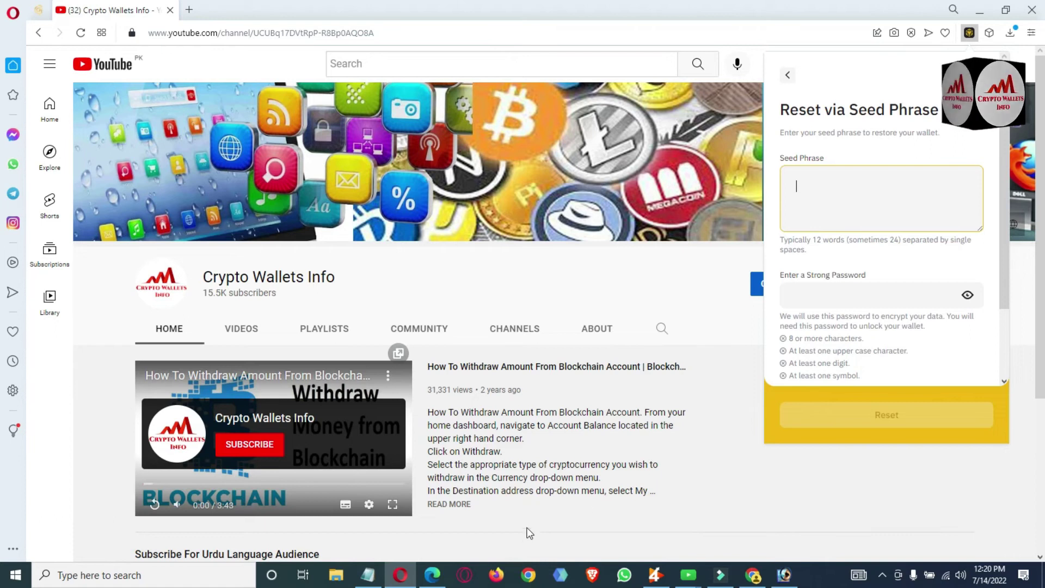
pyautogui.click(368, 574)
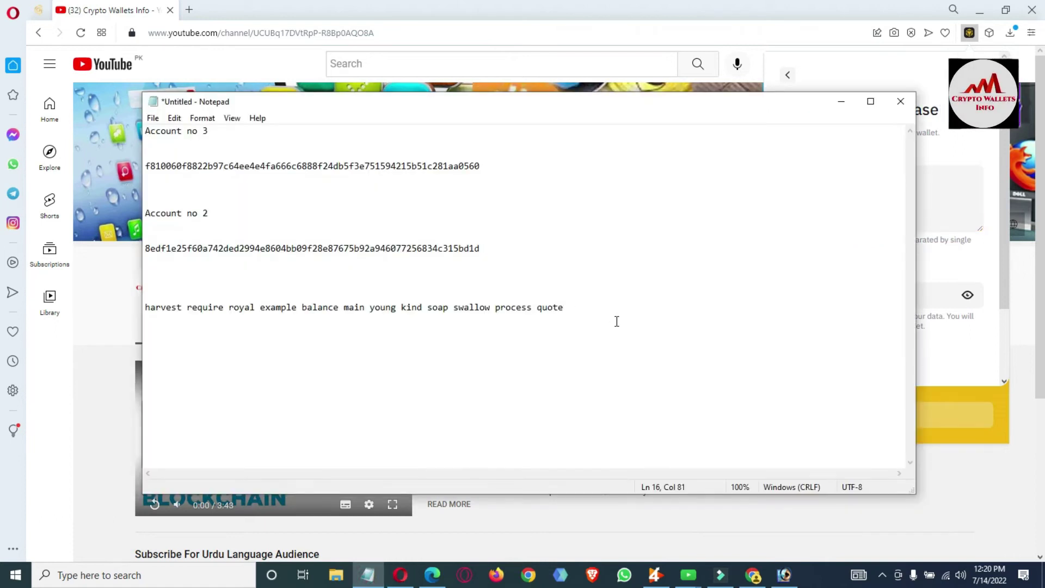
pyautogui.moveTo(568, 307); pyautogui.dragTo(127, 347)
pyautogui.hotkey('ctrl', 'c')
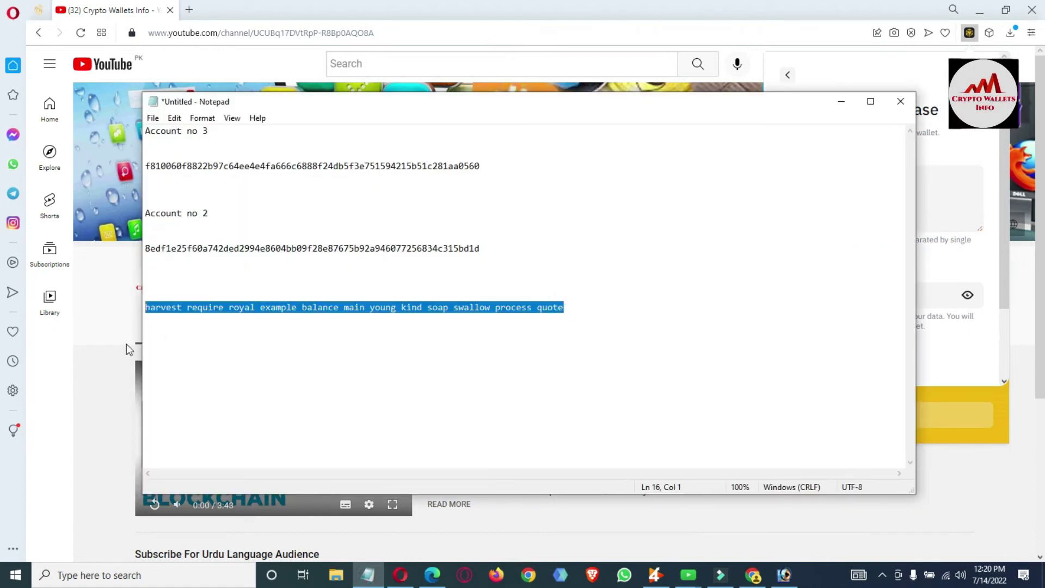
pyautogui.click(953, 210)
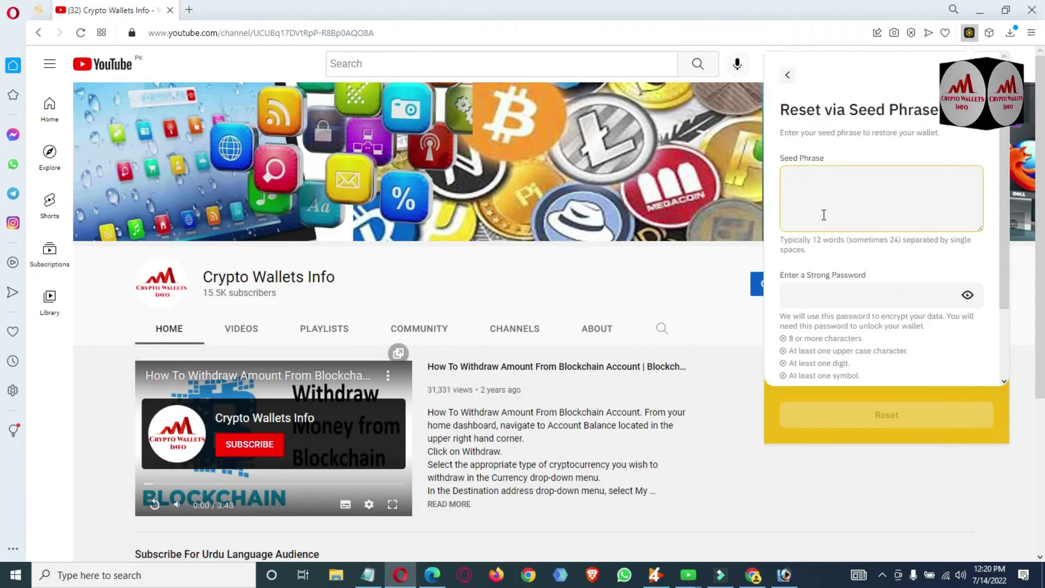
pyautogui.hotkey('ctrl', 'v')
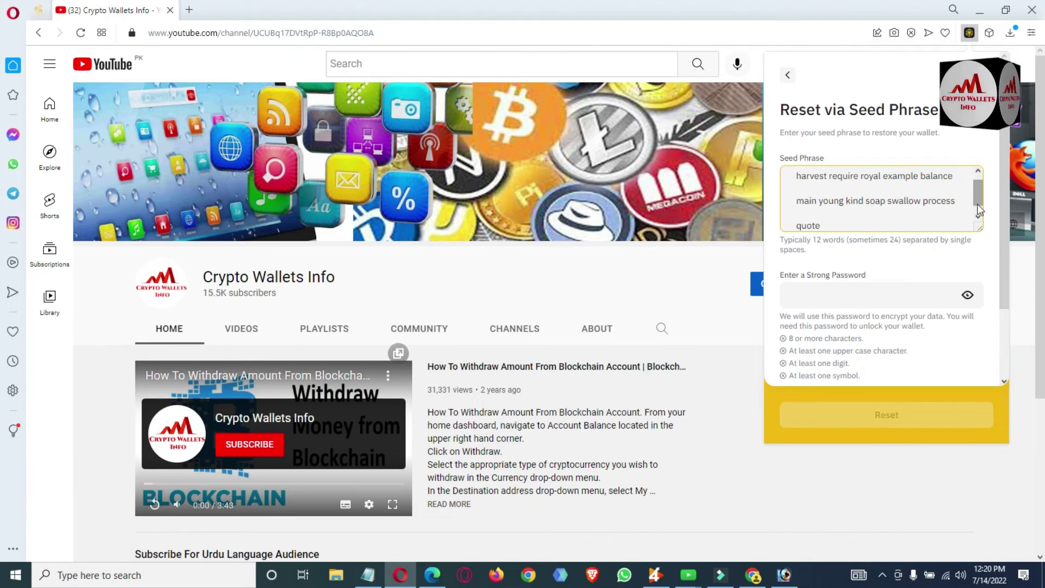
pyautogui.moveTo(978, 197)
pyautogui.mouseDown()
pyautogui.moveTo(978, 215)
pyautogui.moveTo(975, 178)
pyautogui.mouseUp()
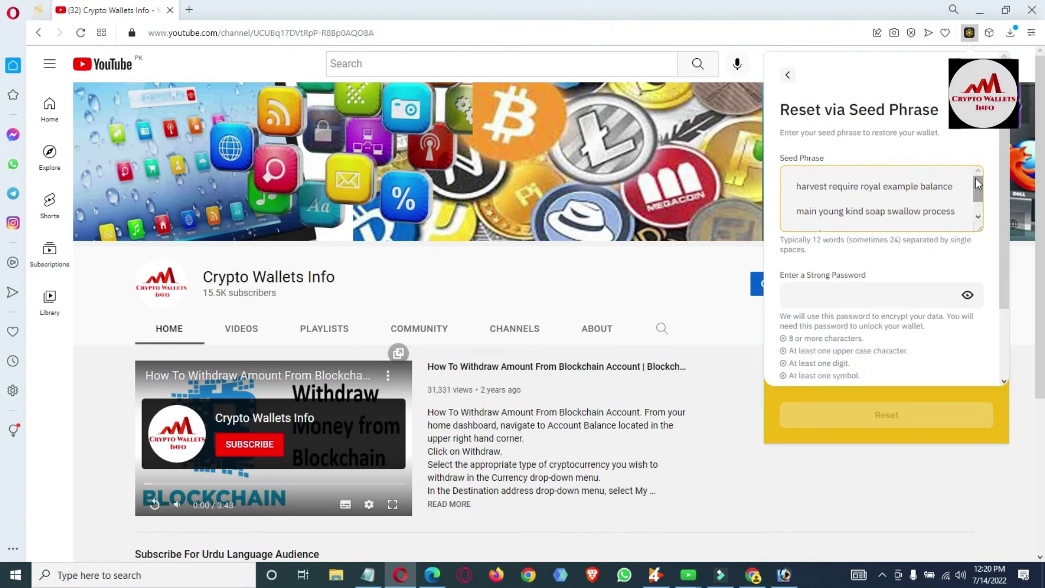
pyautogui.click(827, 302)
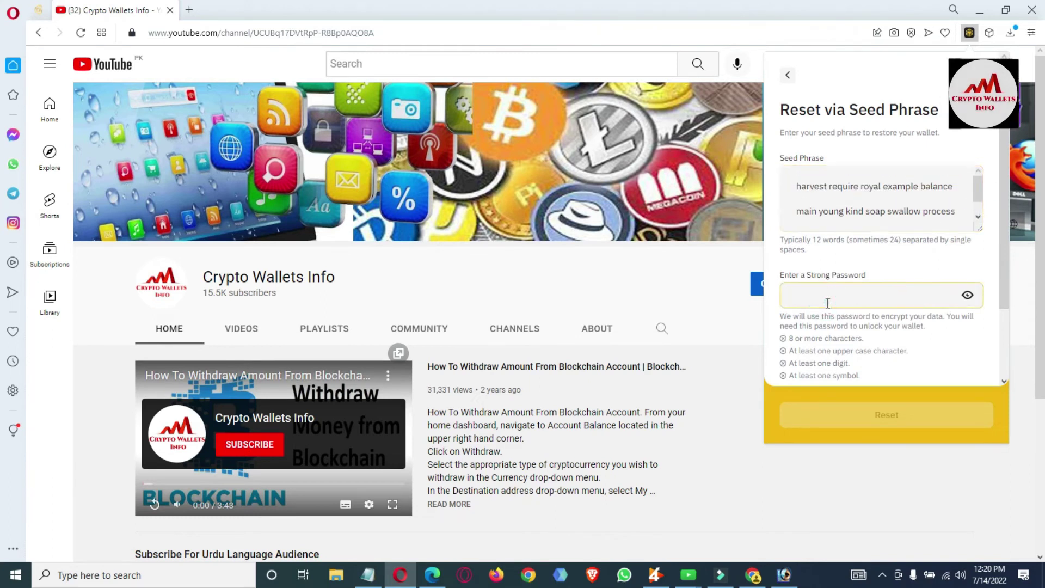
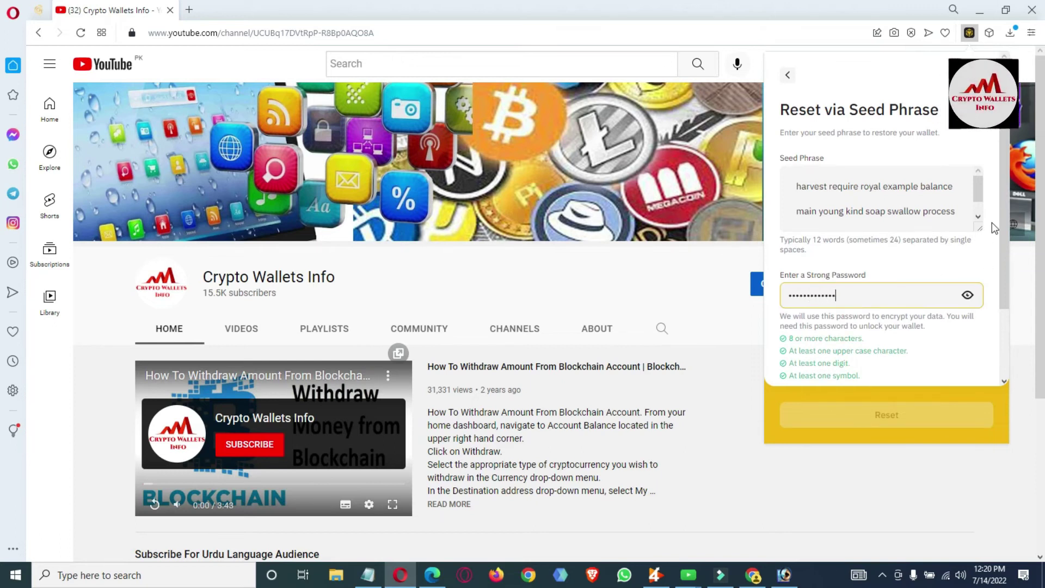
# Enter a new wallet password and type it again in Confirm Password.
pyautogui.scroll(-2, 1002, 206)
pyautogui.click(829, 330)
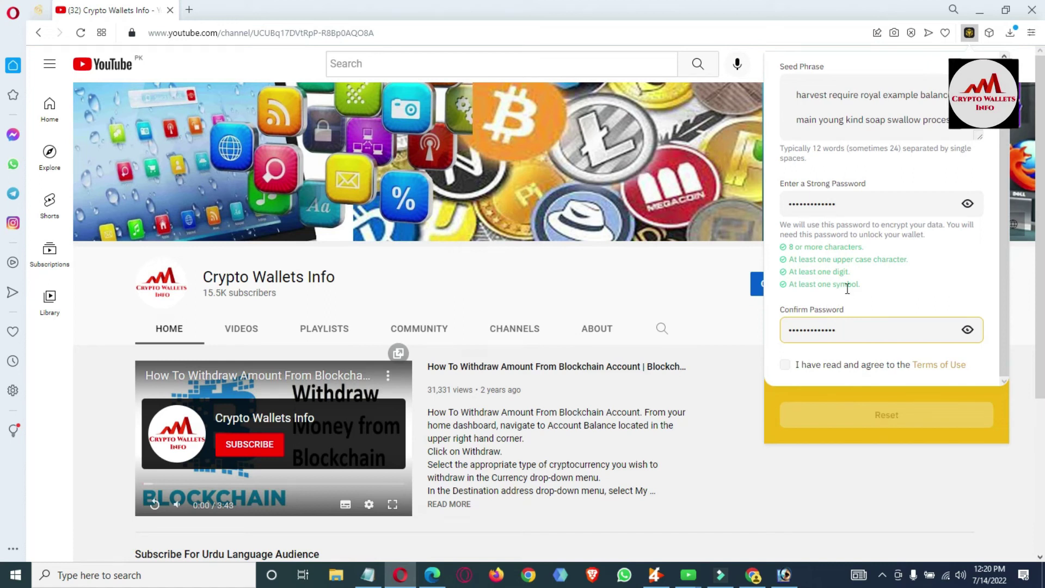
# Check all four password requirements are met, agree to the Terms of Use, and submit the reset.
pyautogui.moveTo(784, 244); pyautogui.dragTo(878, 288)
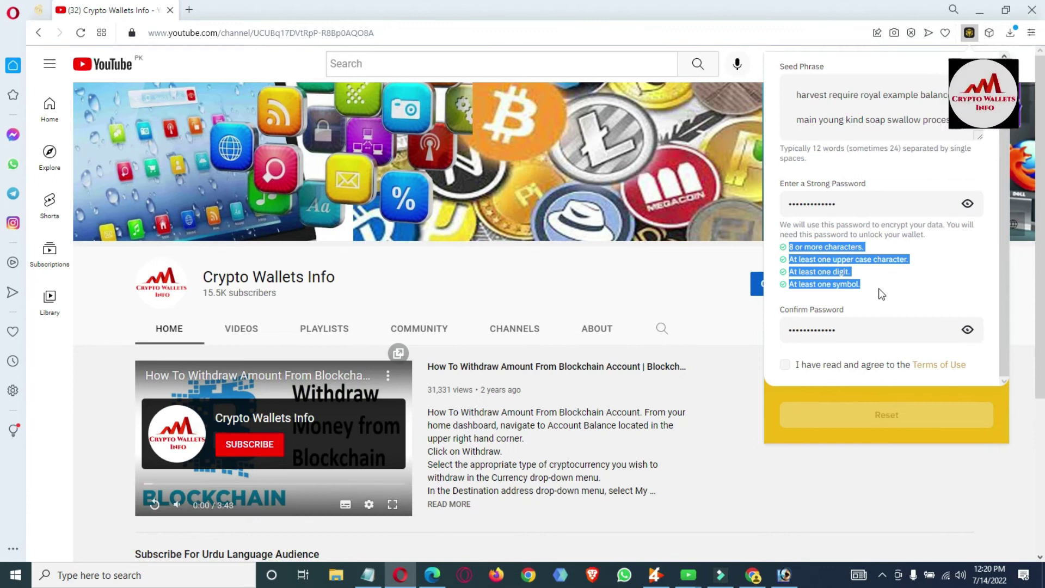
pyautogui.click(881, 294)
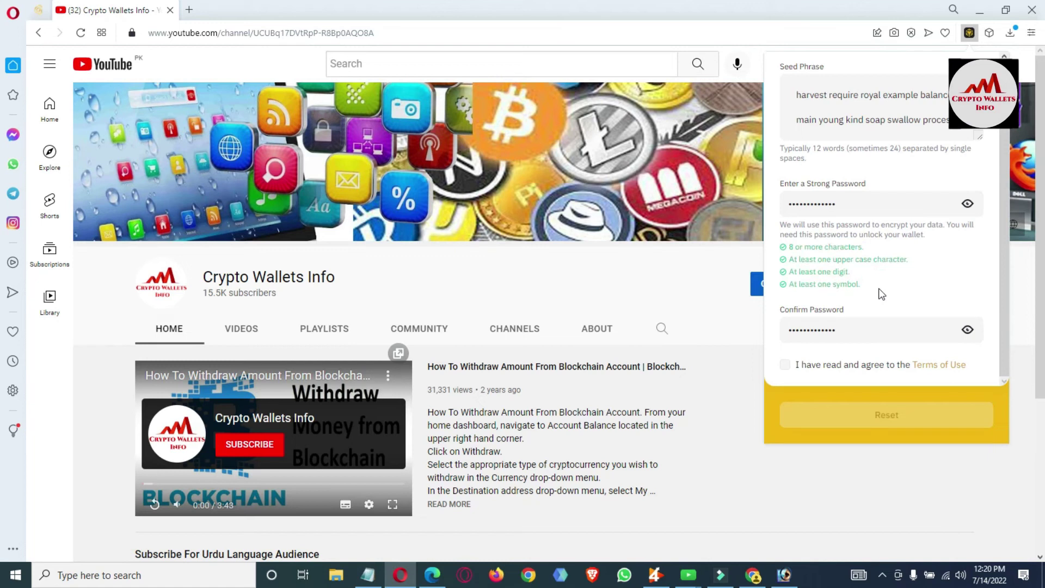
pyautogui.click(784, 364)
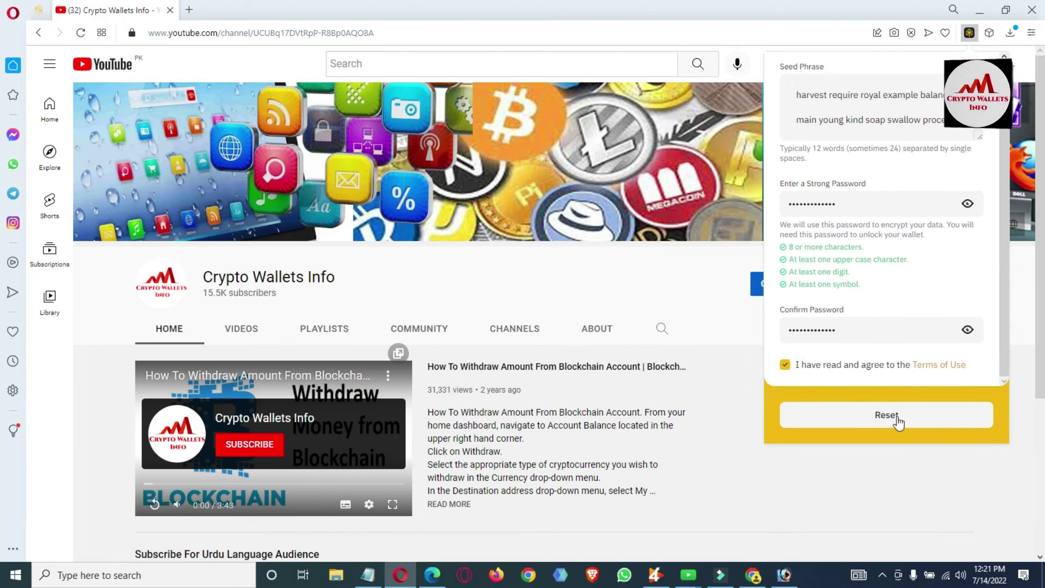
pyautogui.click(898, 422)
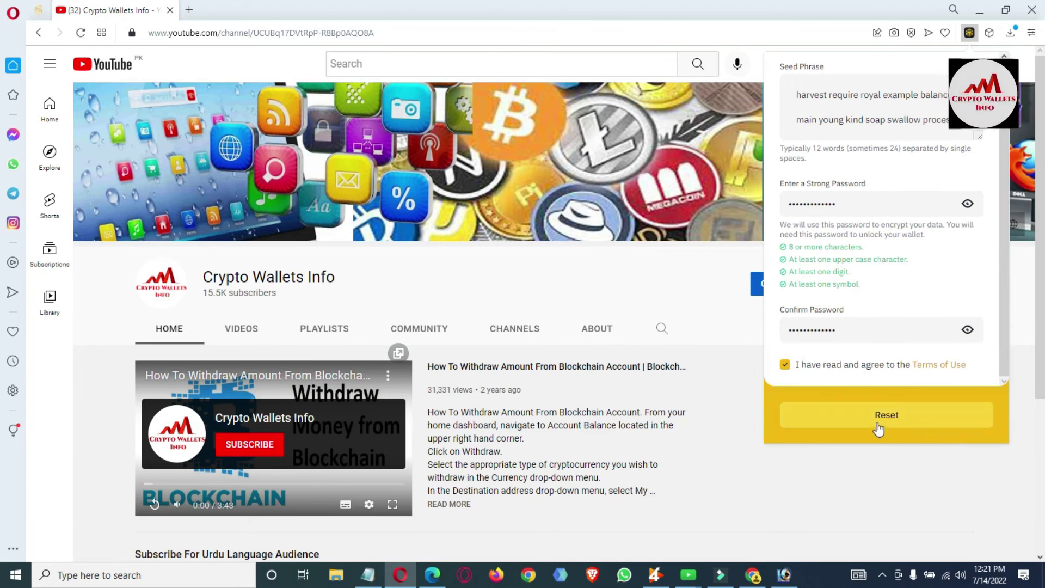
# Finish the reset, dismiss the add-assets tip on Account 0 with 0.00 BNB, and open the Account page.
pyautogui.click(893, 416)
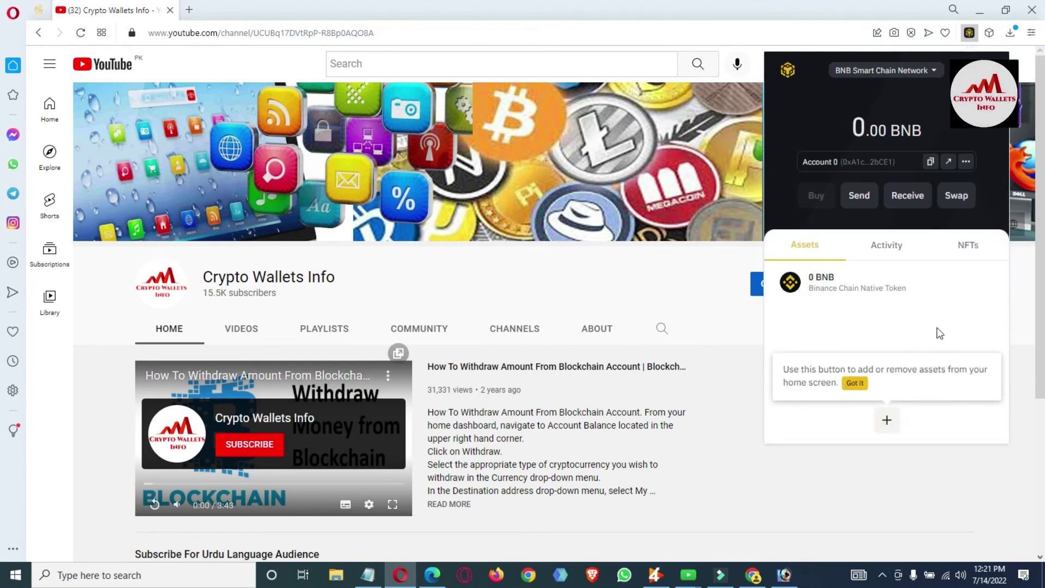
pyautogui.click(854, 383)
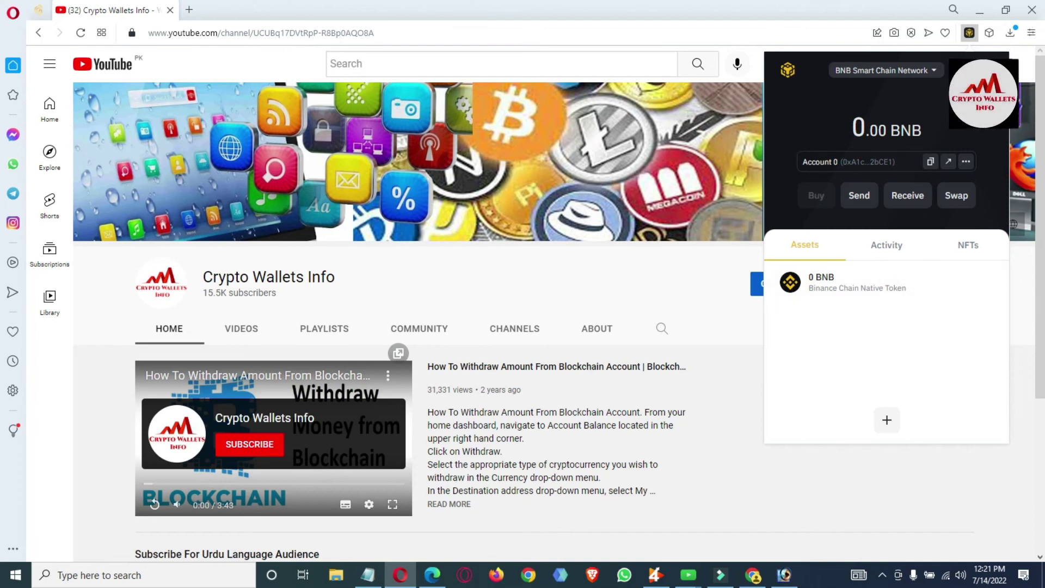
pyautogui.click(870, 162)
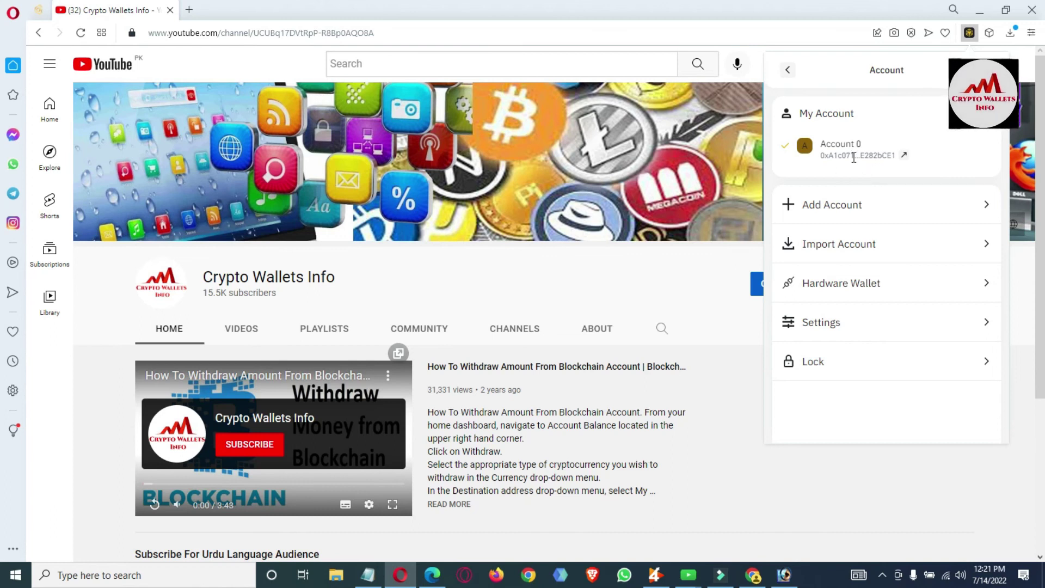
pyautogui.doubleClick(934, 152)
pyautogui.click(883, 174)
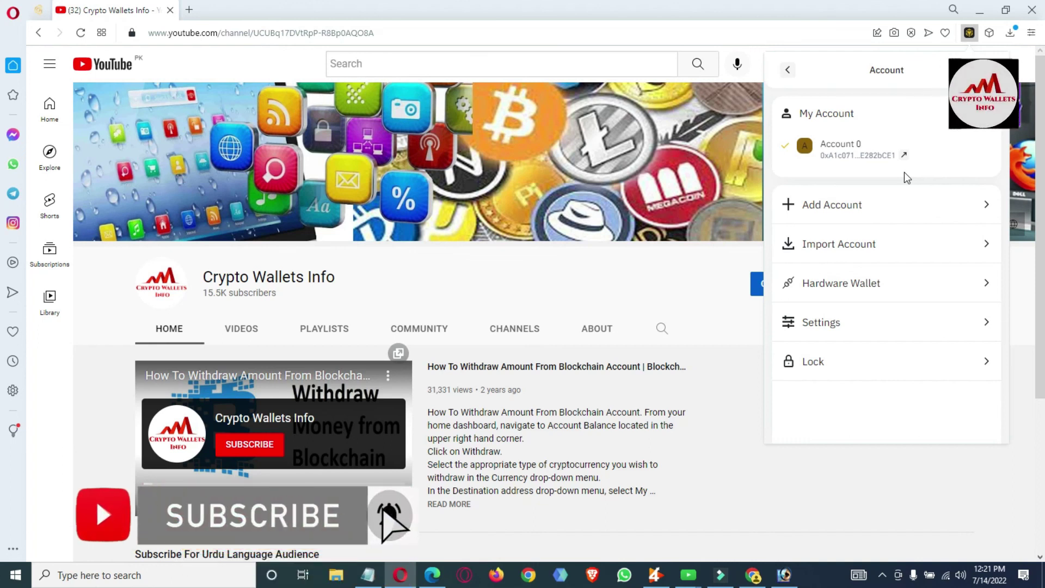
pyautogui.click(607, 273)
# Close the wallet popup, then scroll the channel page and highlight the channel title.
pyautogui.scroll(-4, 3, 109)
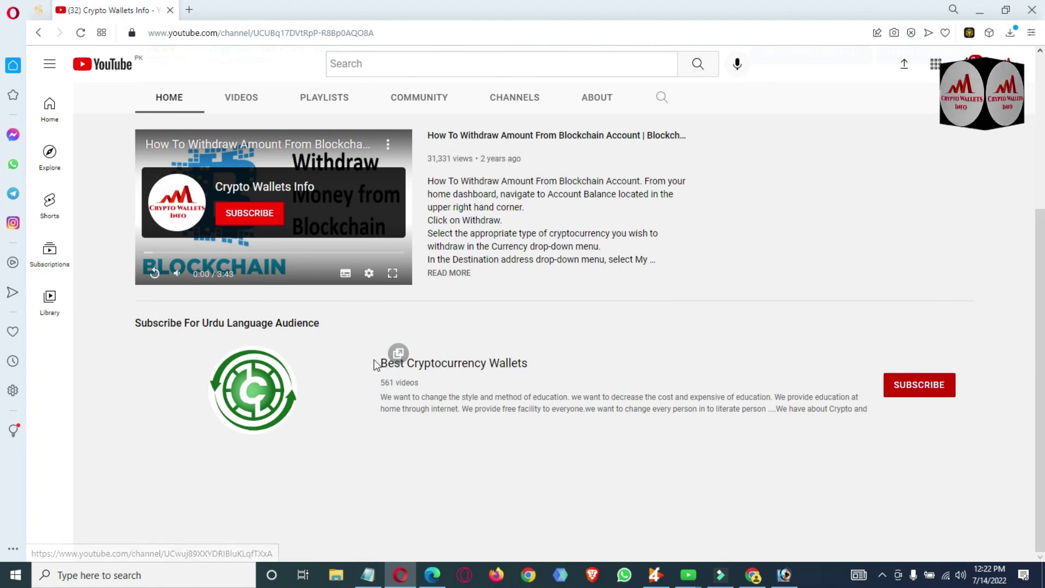
pyautogui.moveTo(375, 363); pyautogui.dragTo(542, 366)
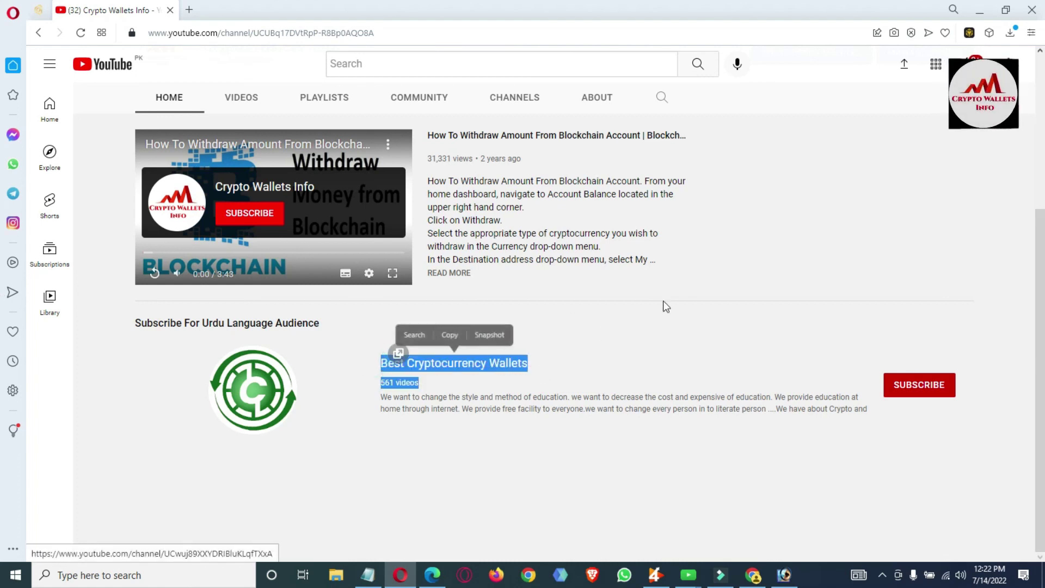
pyautogui.click(695, 305)
pyautogui.scroll(4, 207, 346)
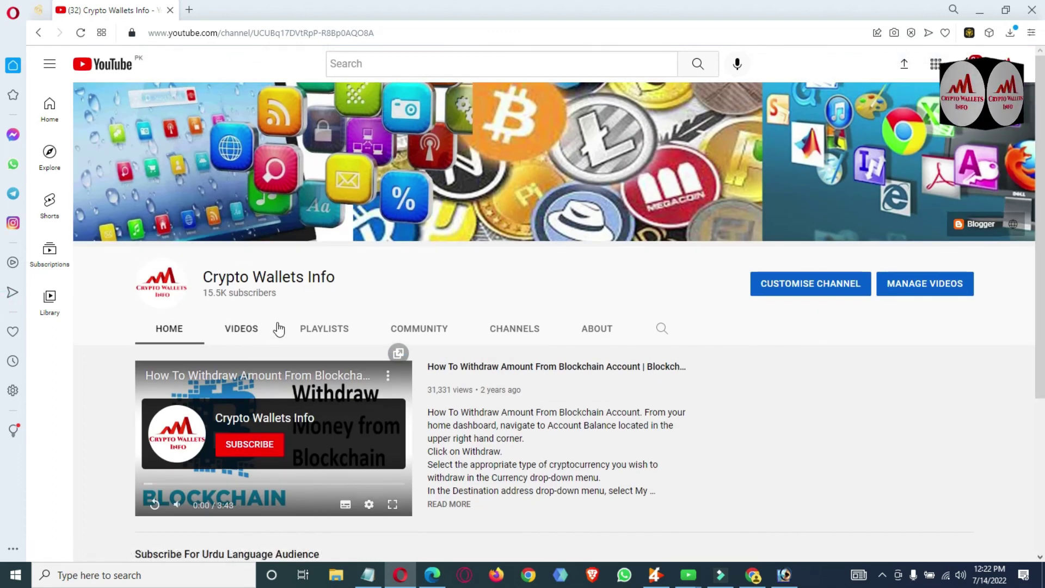
# Browse the Crypto Wallets Info Videos tab uploads, then open the screen recorder's tray options.
pyautogui.click(243, 329)
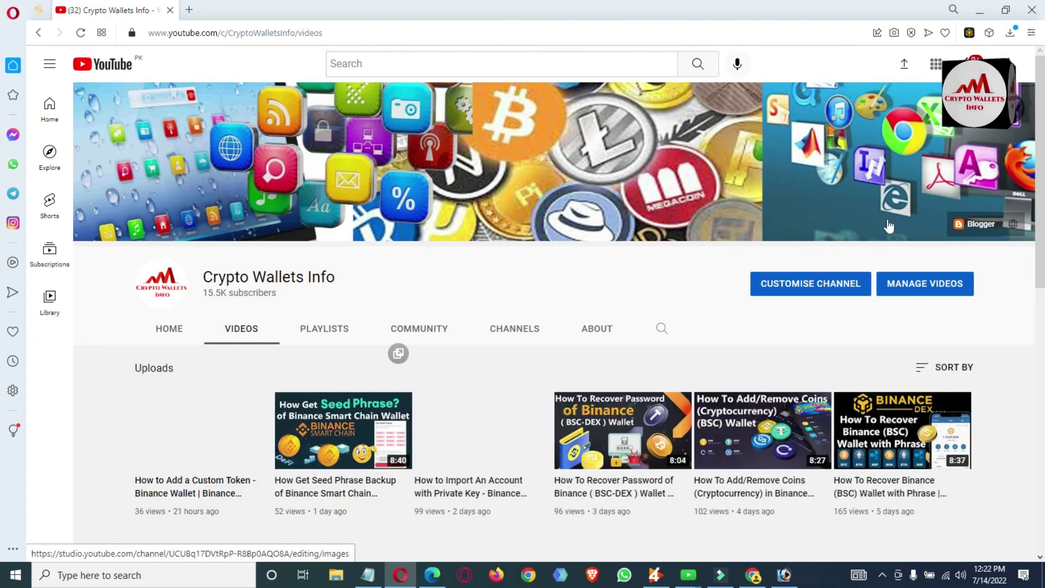
pyautogui.scroll(-2, 245, 331)
pyautogui.scroll(-4, 4, 221)
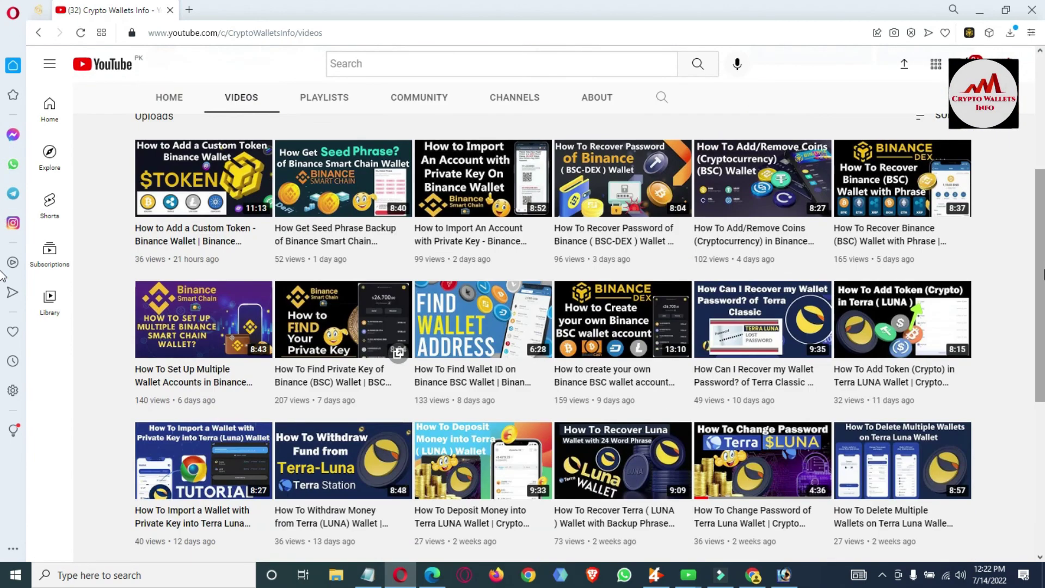
pyautogui.scroll(-3, 2, 335)
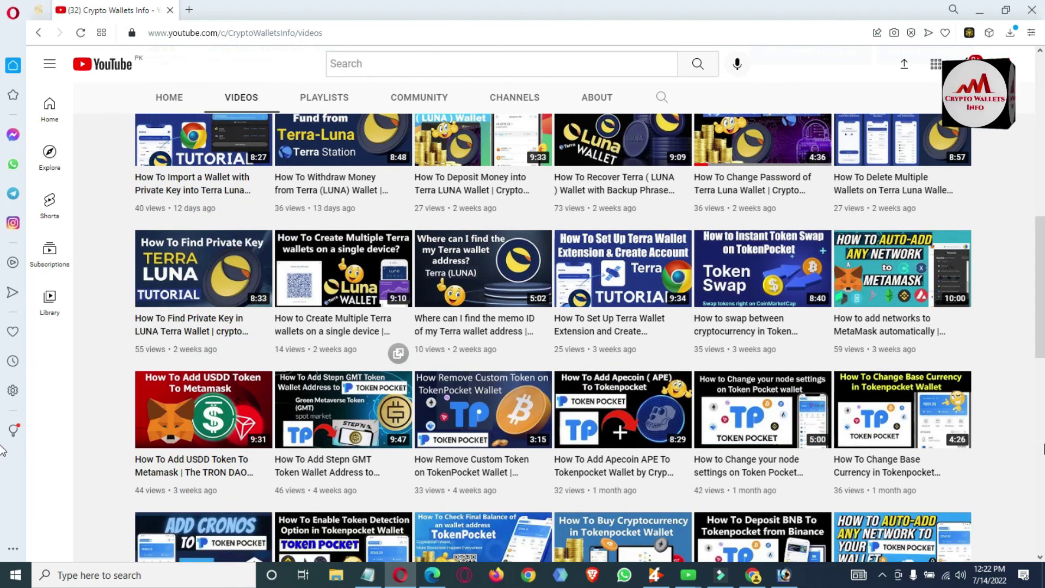
pyautogui.scroll(-2, 4, 327)
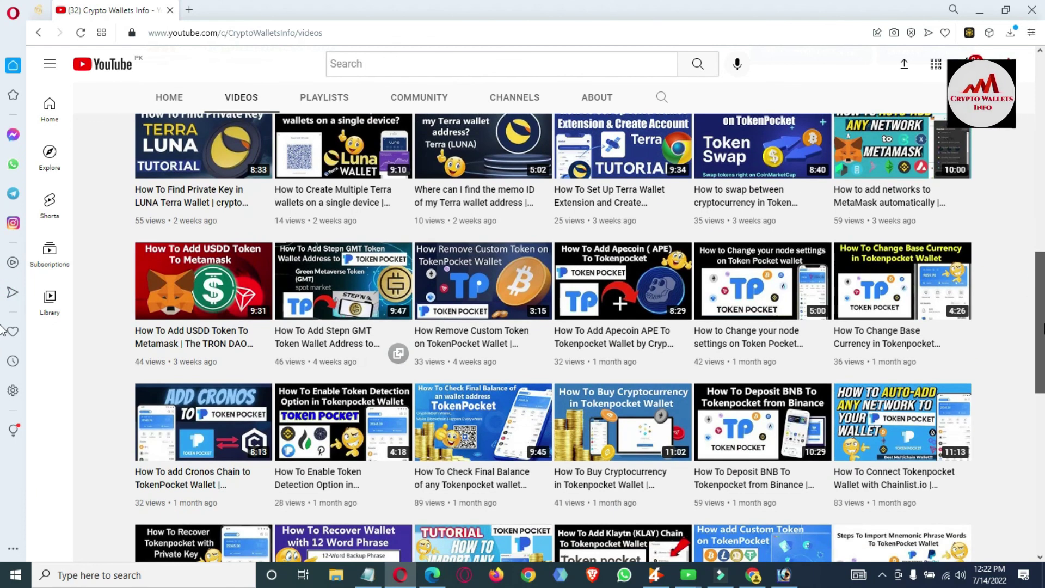
pyautogui.scroll(-4, 3, 330)
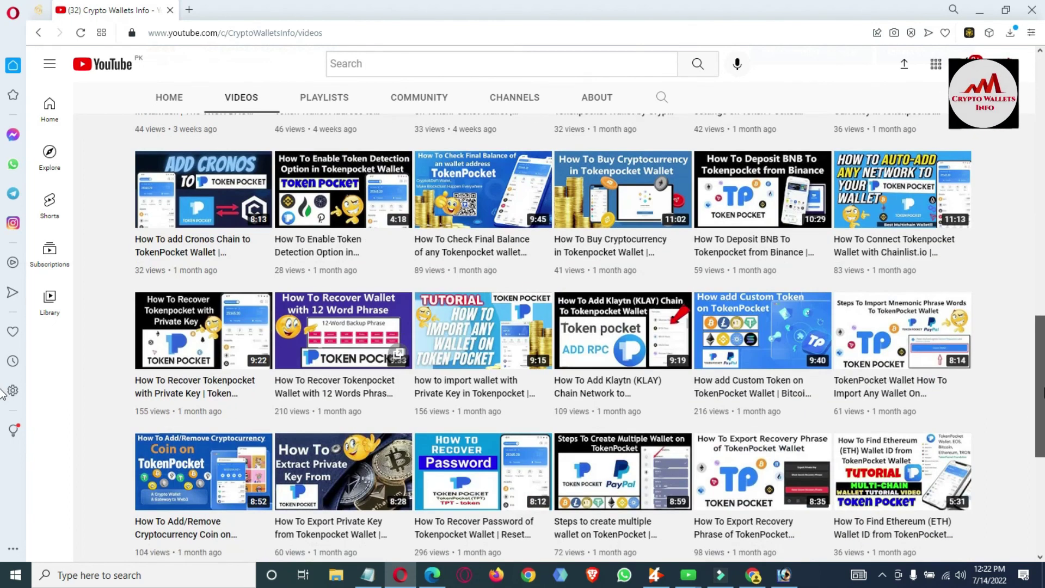
pyautogui.click(881, 574)
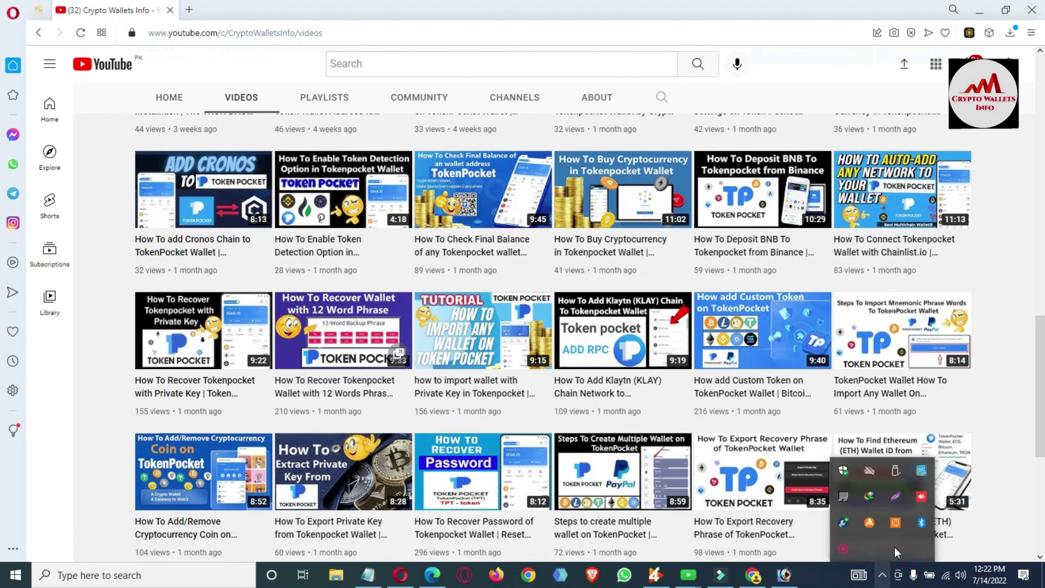
pyautogui.rightClick(843, 547)
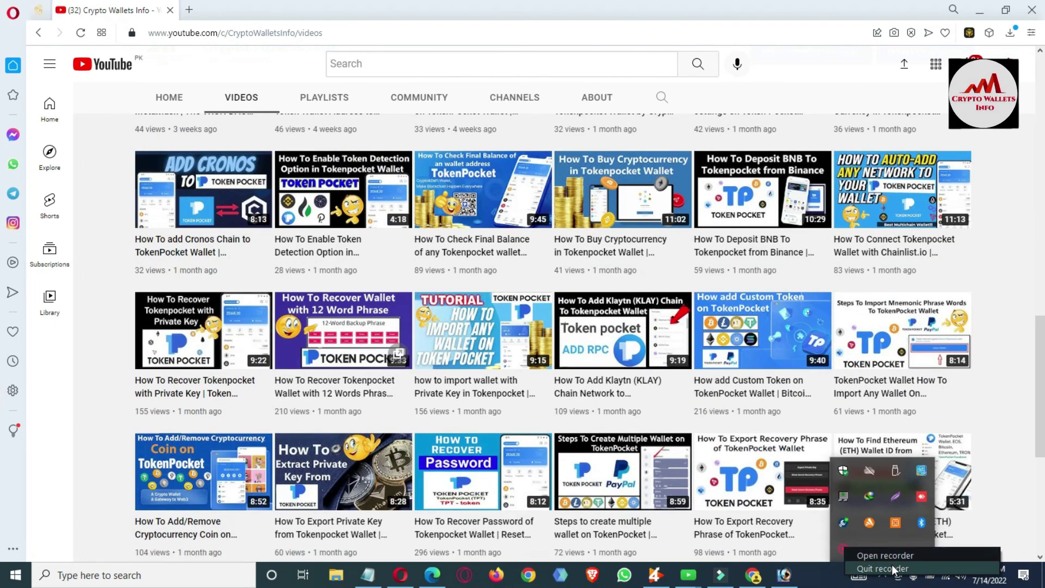